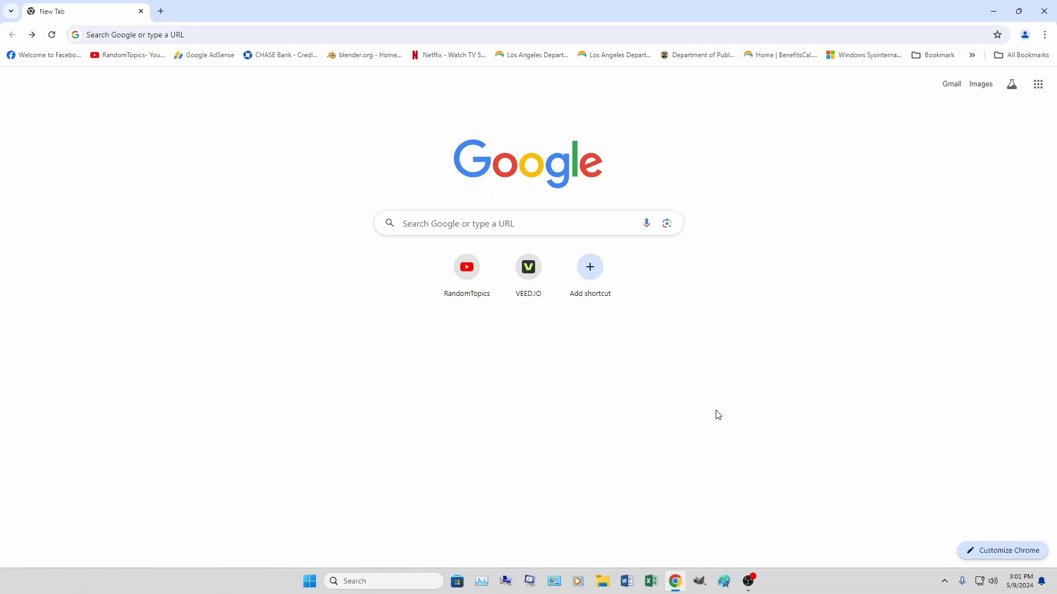
# Search Google for "veed" and open the VEED.IO website.
pyautogui.click(449, 224)
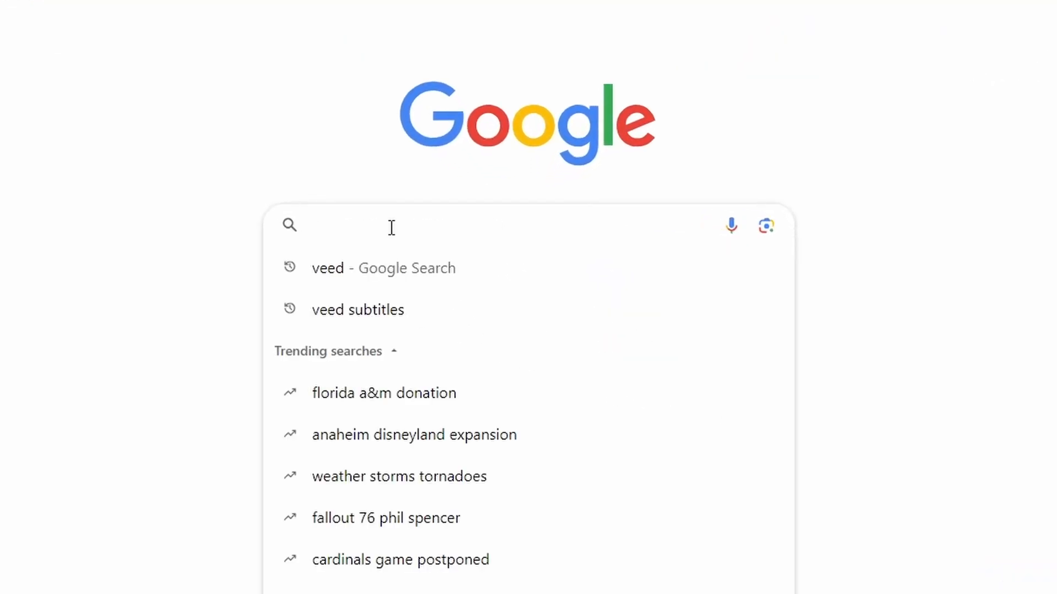
pyautogui.write('veed')
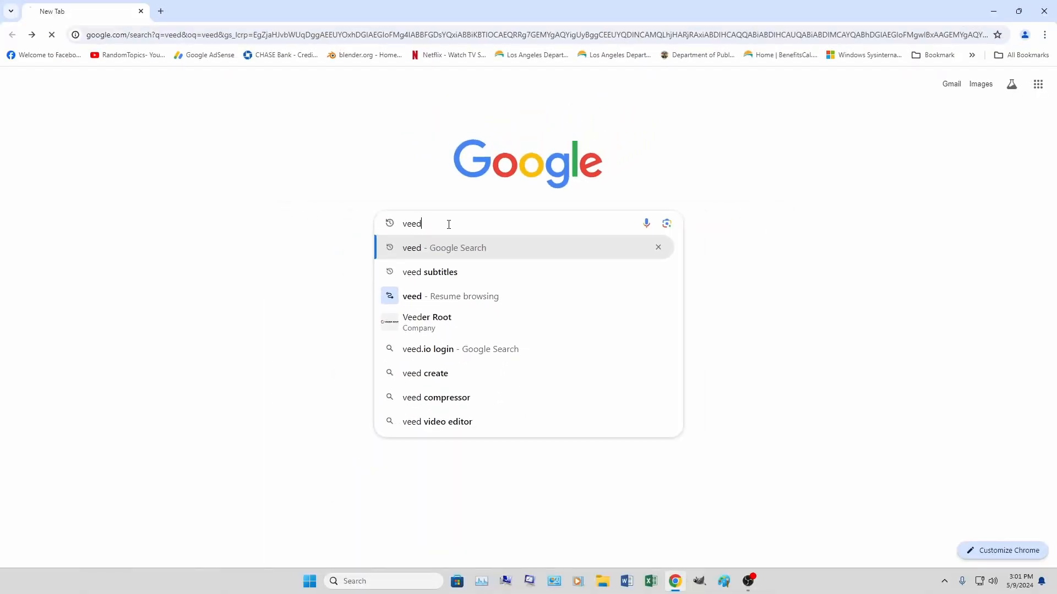
pyautogui.press('Return')
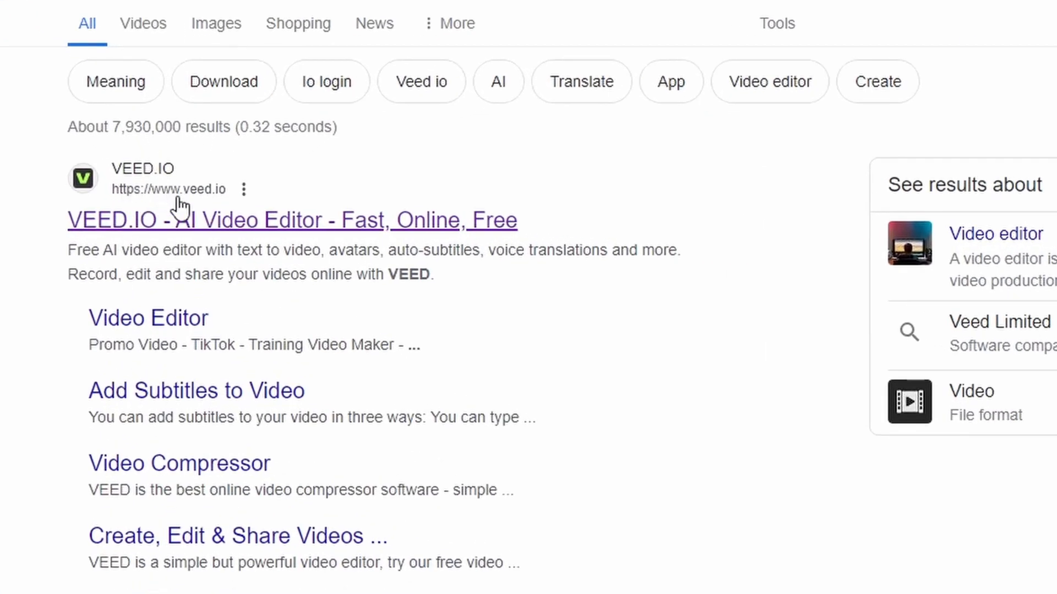
pyautogui.click(223, 209)
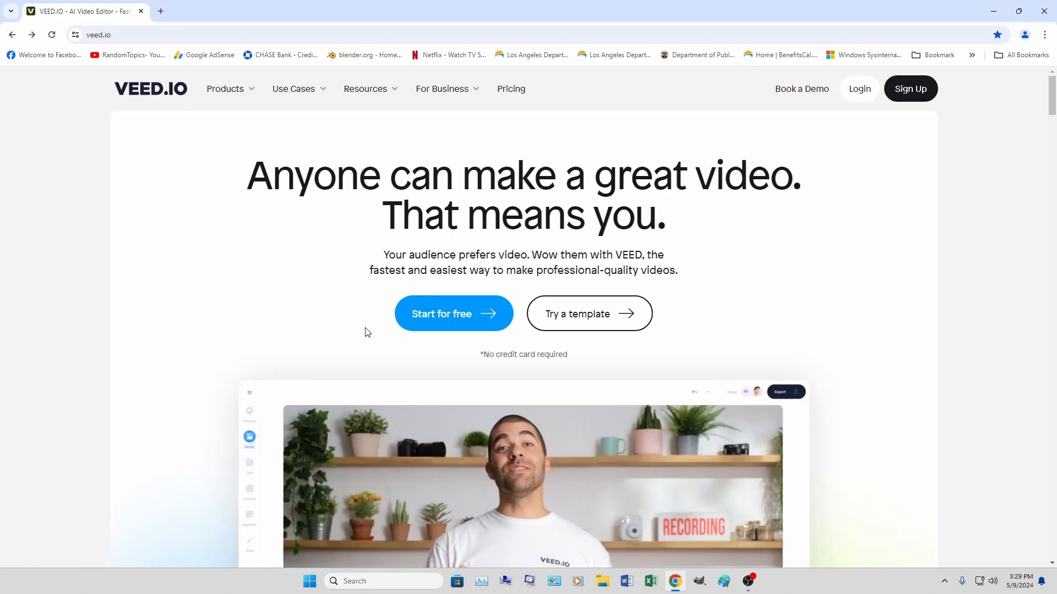
# Start a free video project without signing up and upload the video files to it.
pyautogui.click(432, 318)
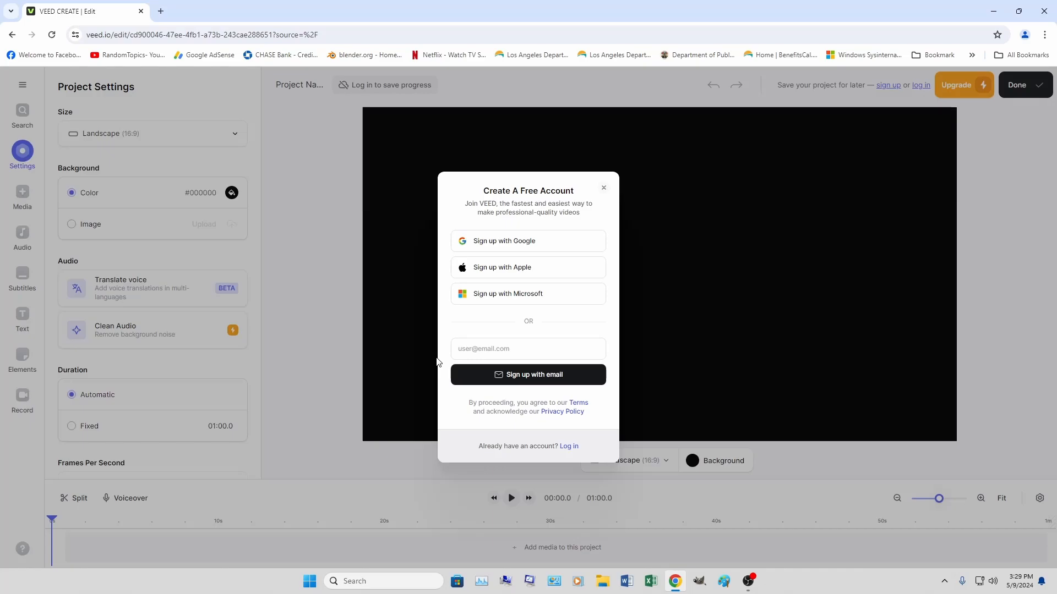
pyautogui.click(603, 187)
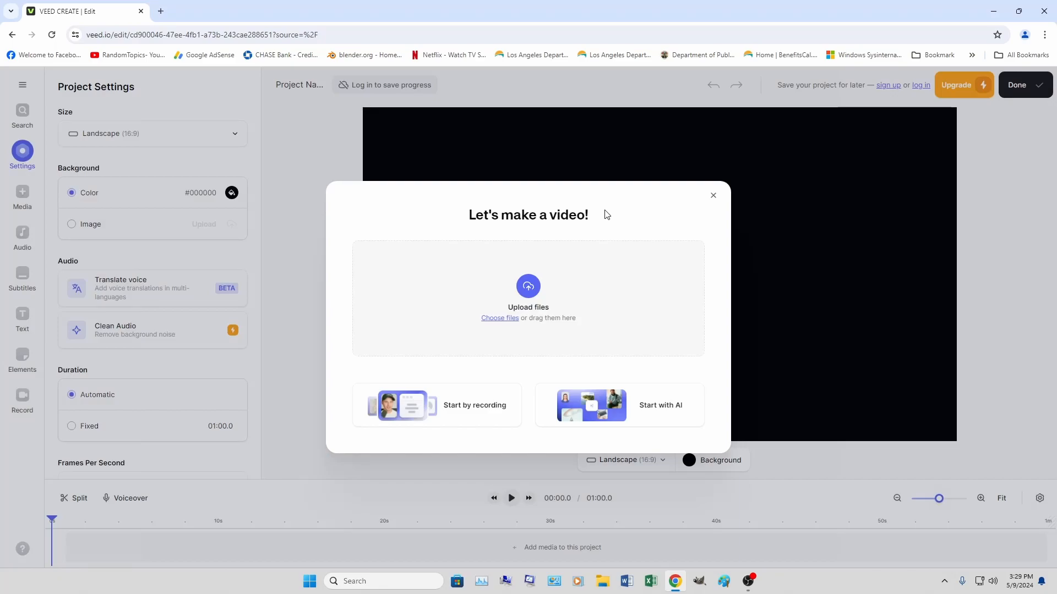
pyautogui.moveTo(1056, 242); pyautogui.dragTo(623, 300)
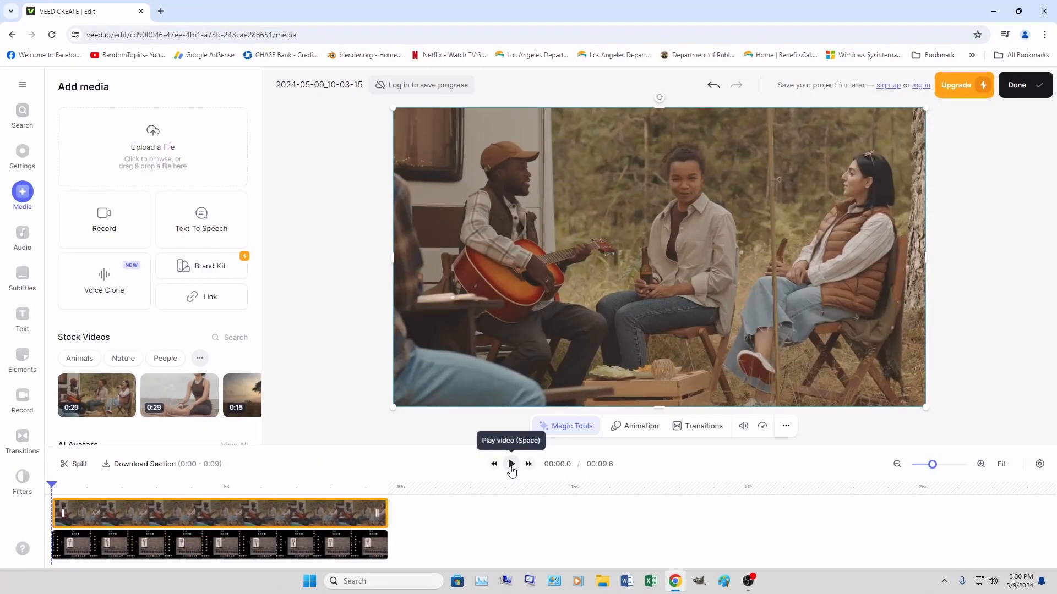
# Split both timeline clips at about 7 seconds and delete the parts after the split.
pyautogui.click(510, 465)
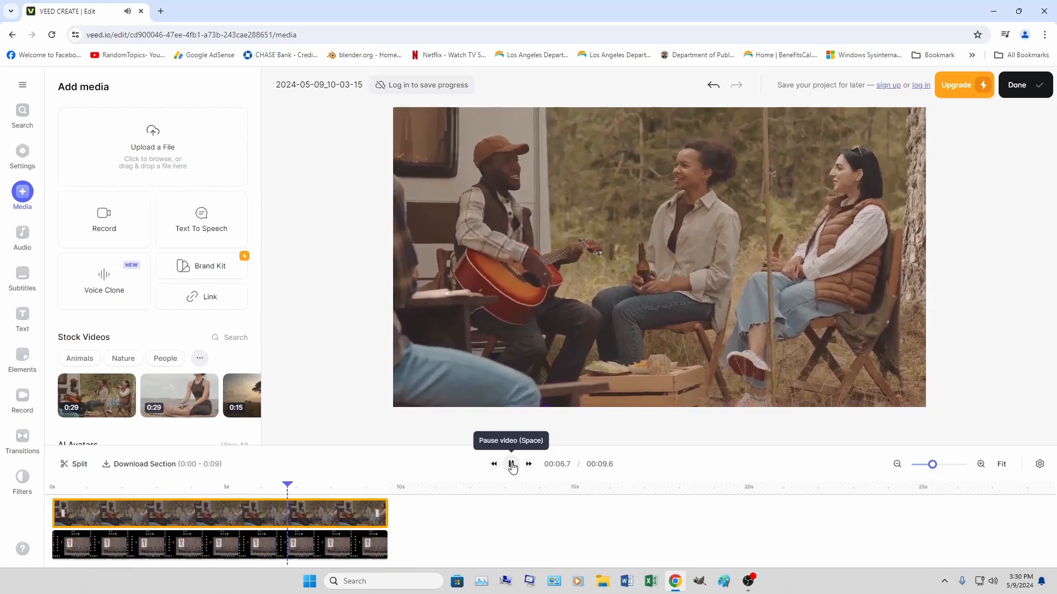
pyautogui.click(511, 465)
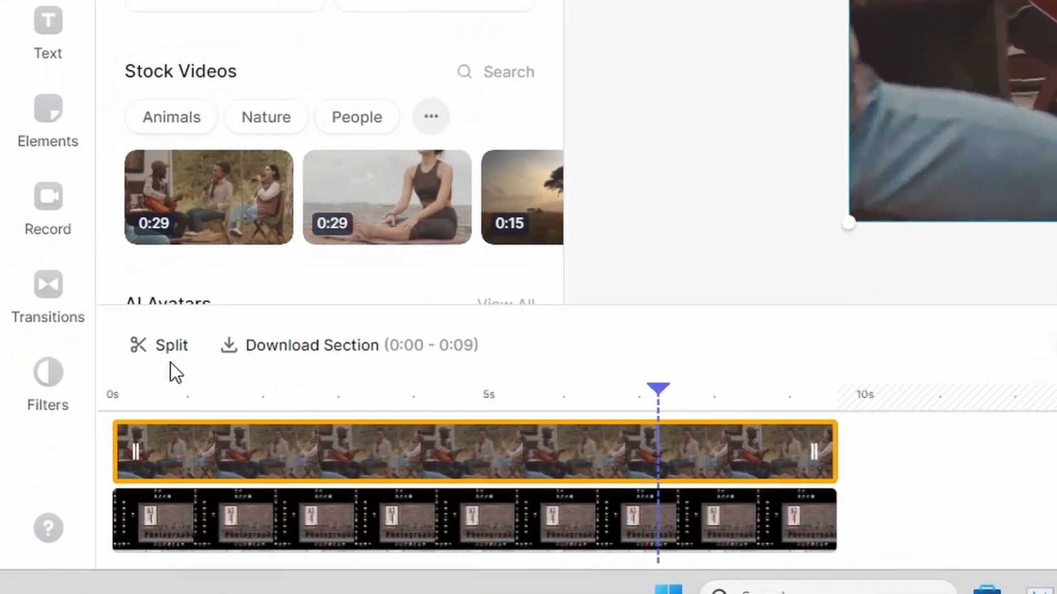
pyautogui.click(152, 353)
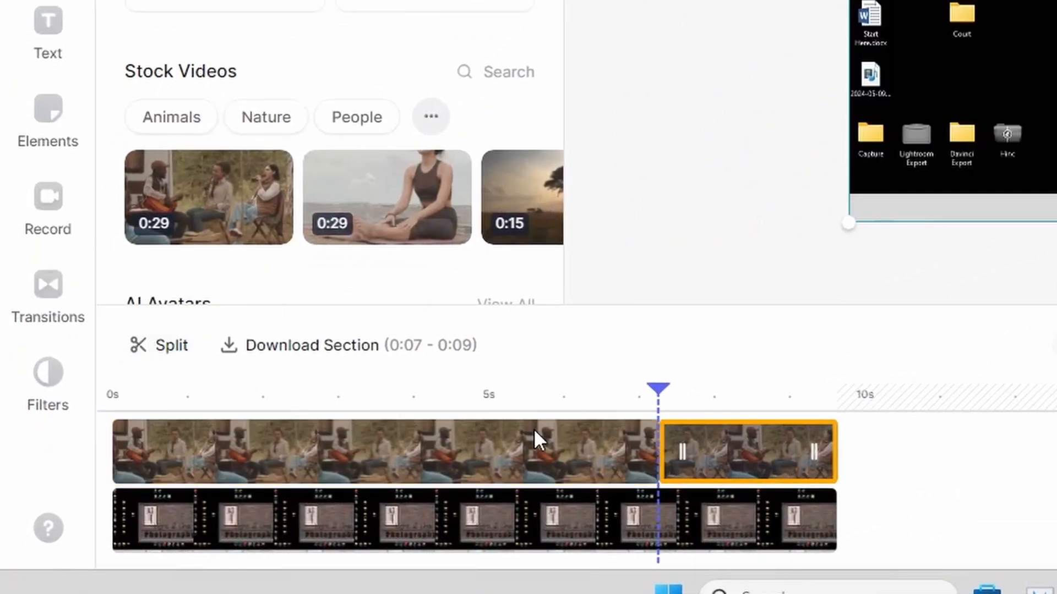
pyautogui.click(682, 515)
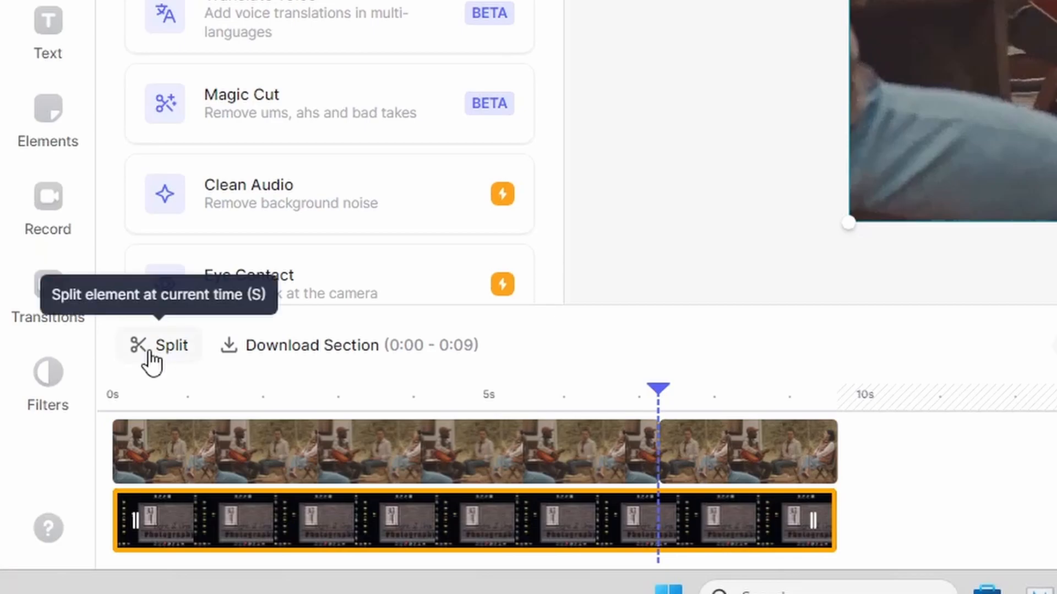
pyautogui.click(147, 355)
pyautogui.click(752, 473)
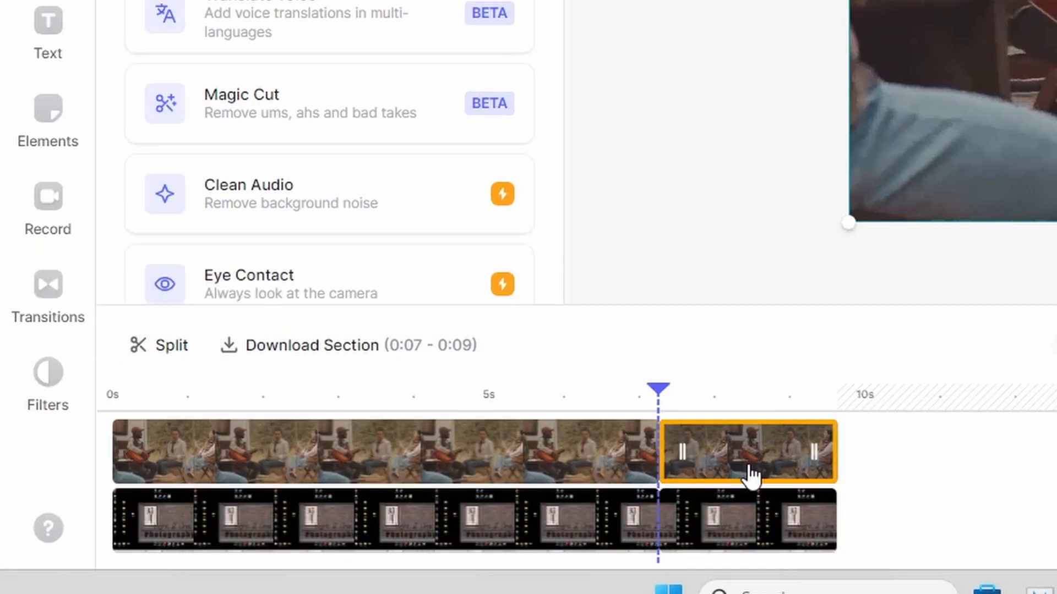
pyautogui.press('Delete')
pyautogui.click(755, 517)
pyautogui.press('Delete')
# Split both timeline clips at about 0.6 seconds and delete the short opening parts.
pyautogui.moveTo(666, 391); pyautogui.dragTo(158, 399)
pyautogui.click(149, 439)
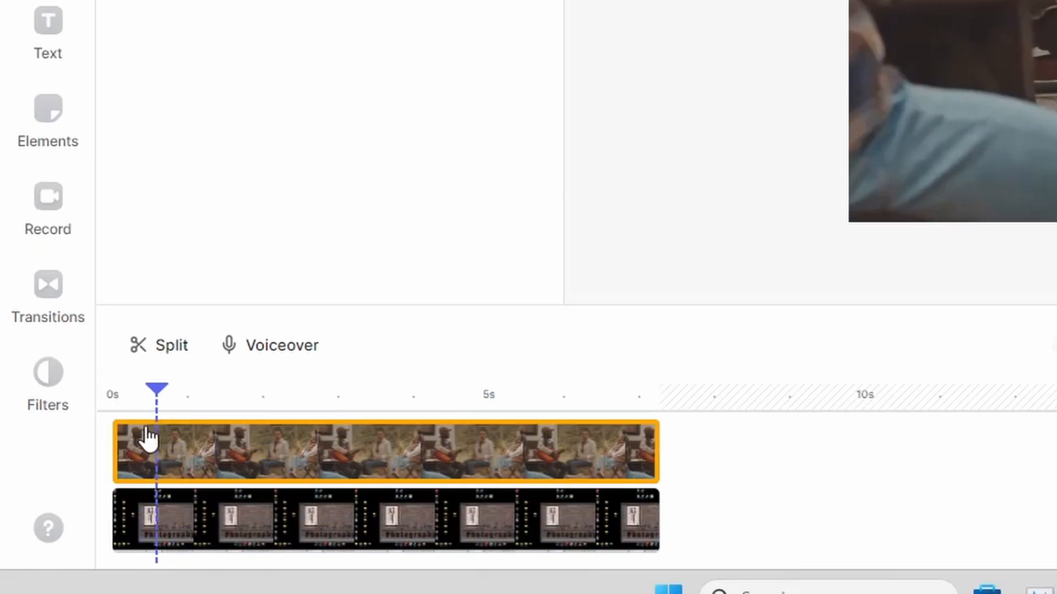
pyautogui.click(153, 347)
pyautogui.click(185, 457)
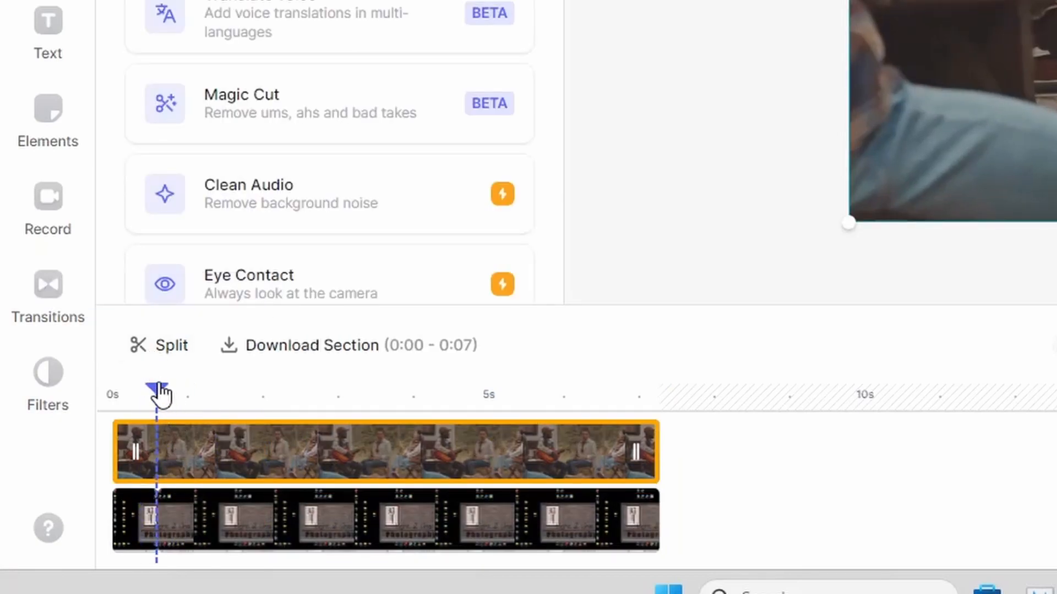
pyautogui.click(158, 352)
pyautogui.click(146, 471)
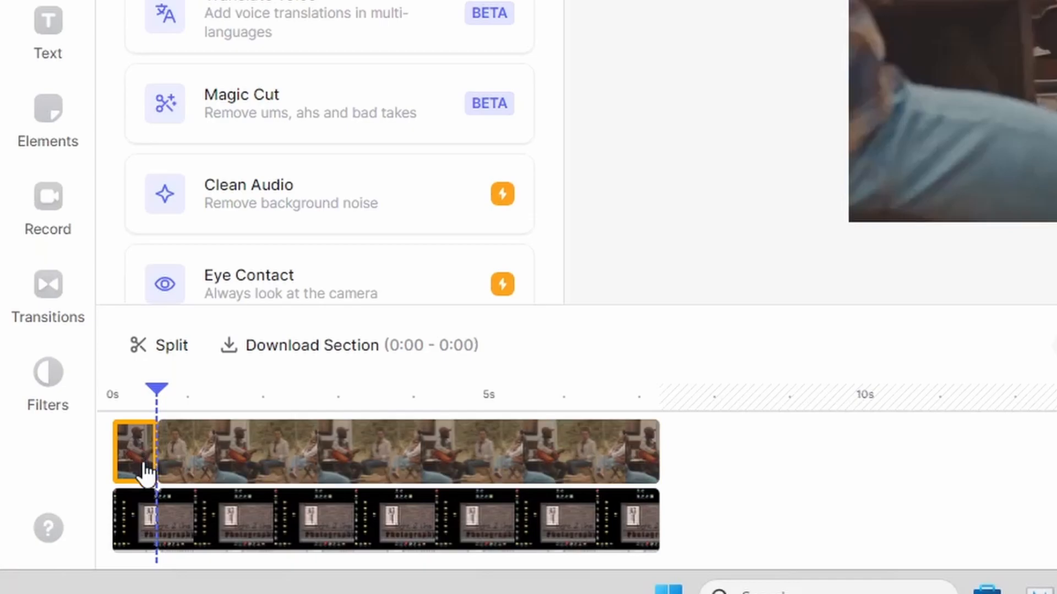
pyautogui.press('Delete')
pyautogui.click(141, 507)
pyautogui.press('Delete')
# Move both trimmed clips together to the start of the timeline and play them back from the beginning.
pyautogui.click(682, 507)
pyautogui.moveTo(712, 523); pyautogui.dragTo(396, 464)
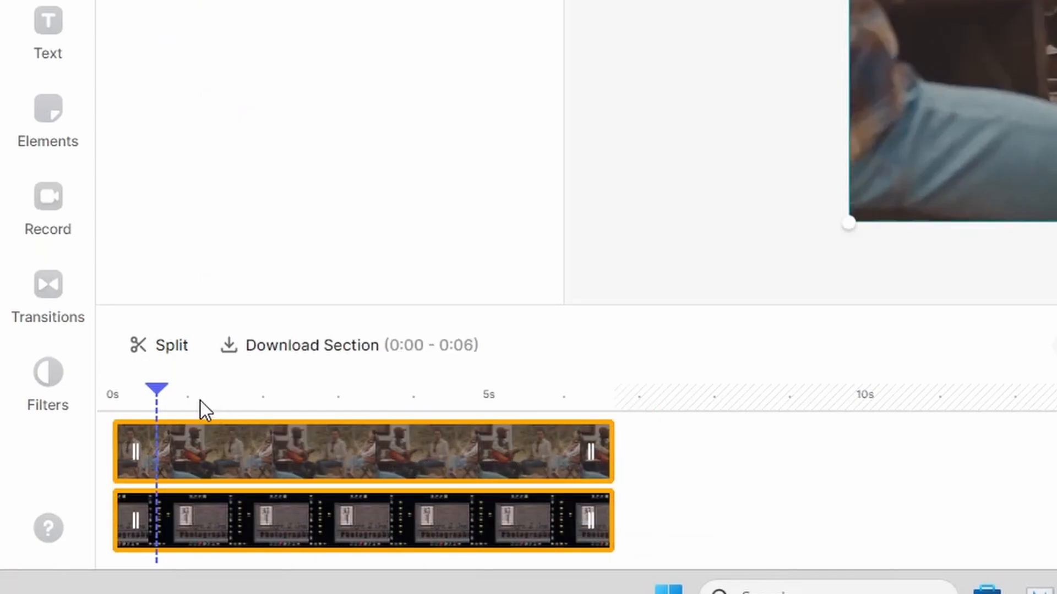
pyautogui.moveTo(148, 395); pyautogui.dragTo(121, 394)
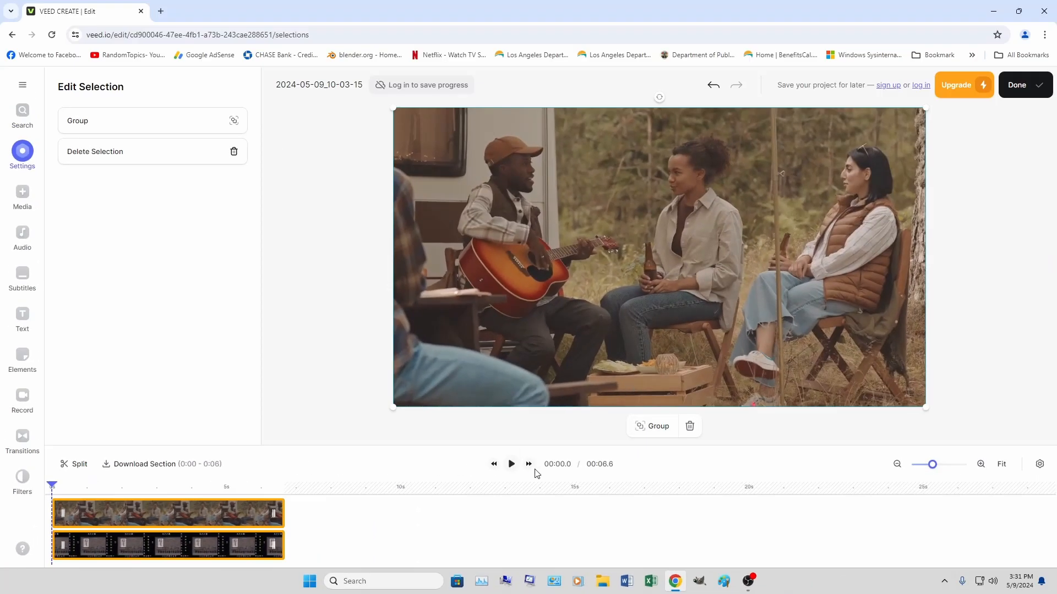
pyautogui.click(510, 465)
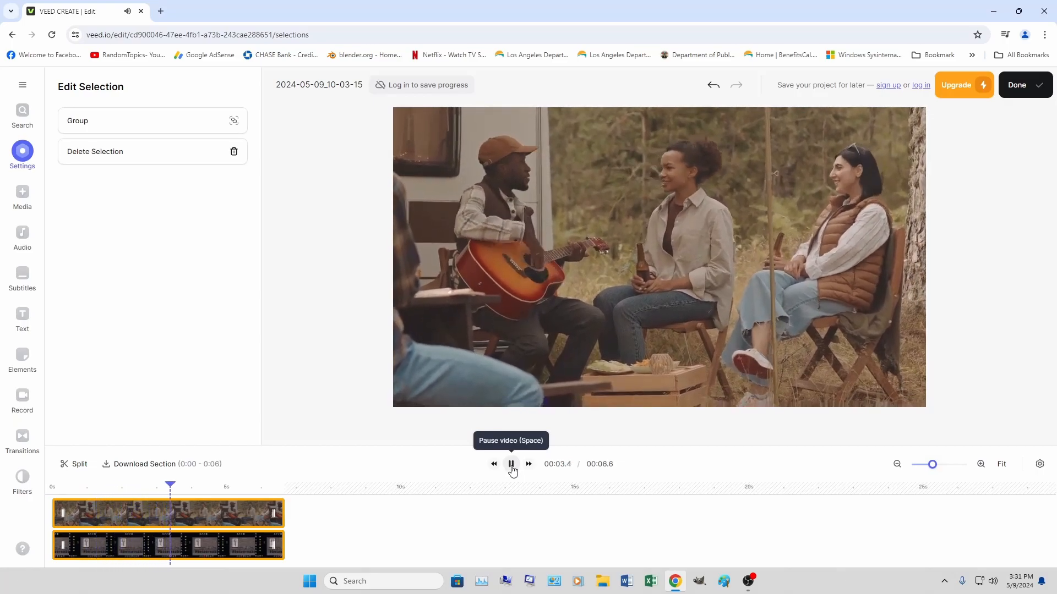
pyautogui.click(511, 465)
pyautogui.moveTo(247, 488); pyautogui.dragTo(51, 488)
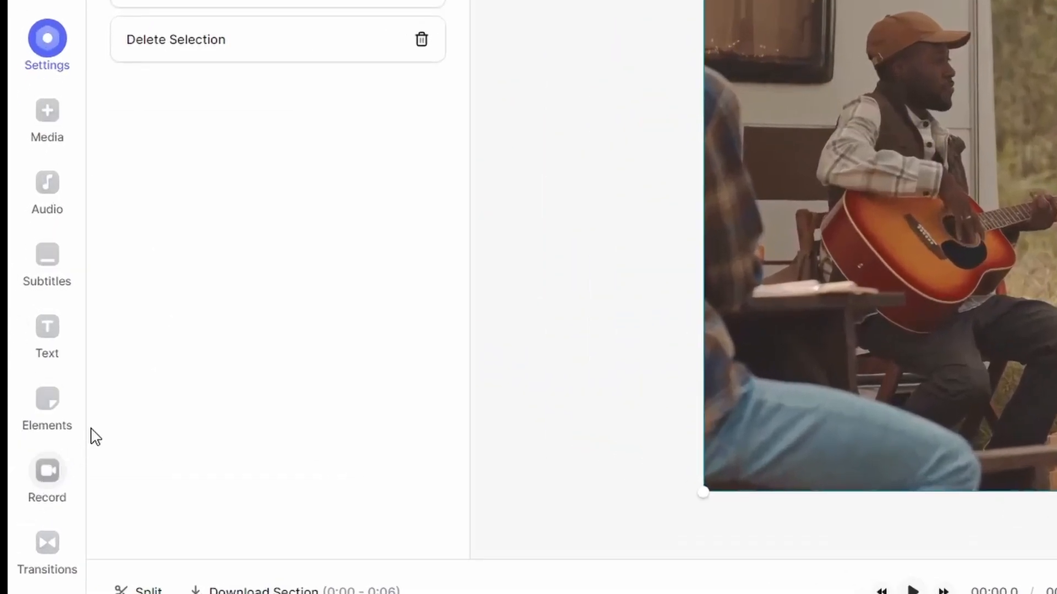
# Create automatic English subtitles for 2024-05-09_10-03-15.mp4.
pyautogui.click(55, 274)
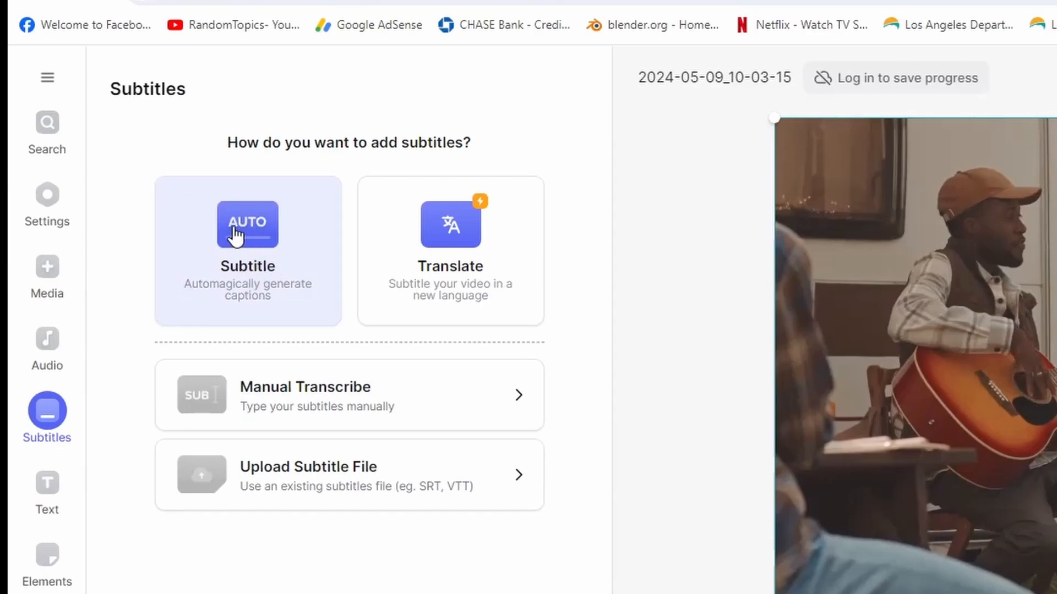
pyautogui.click(251, 229)
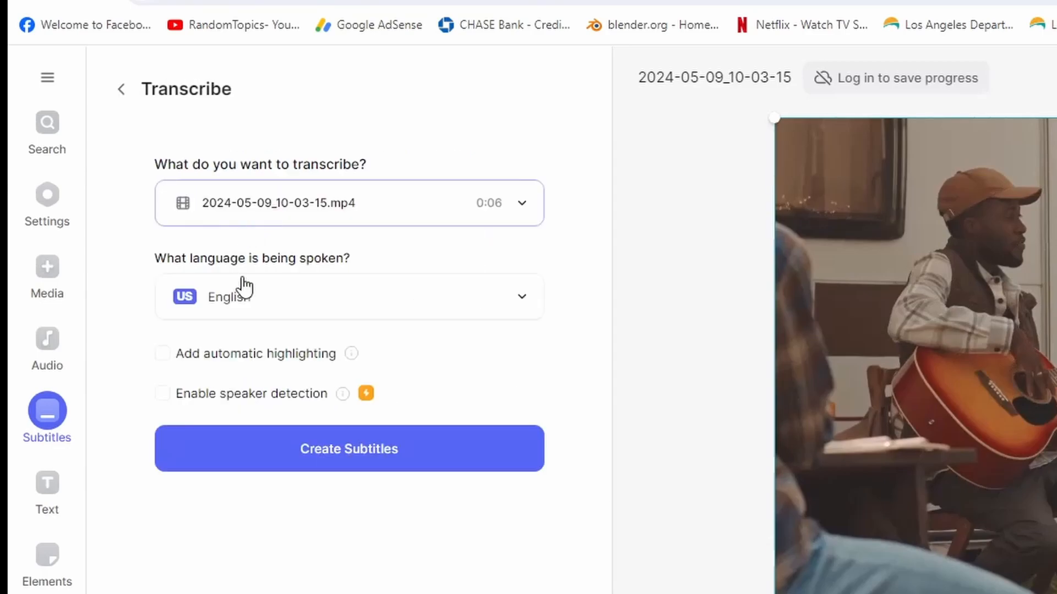
pyautogui.click(349, 464)
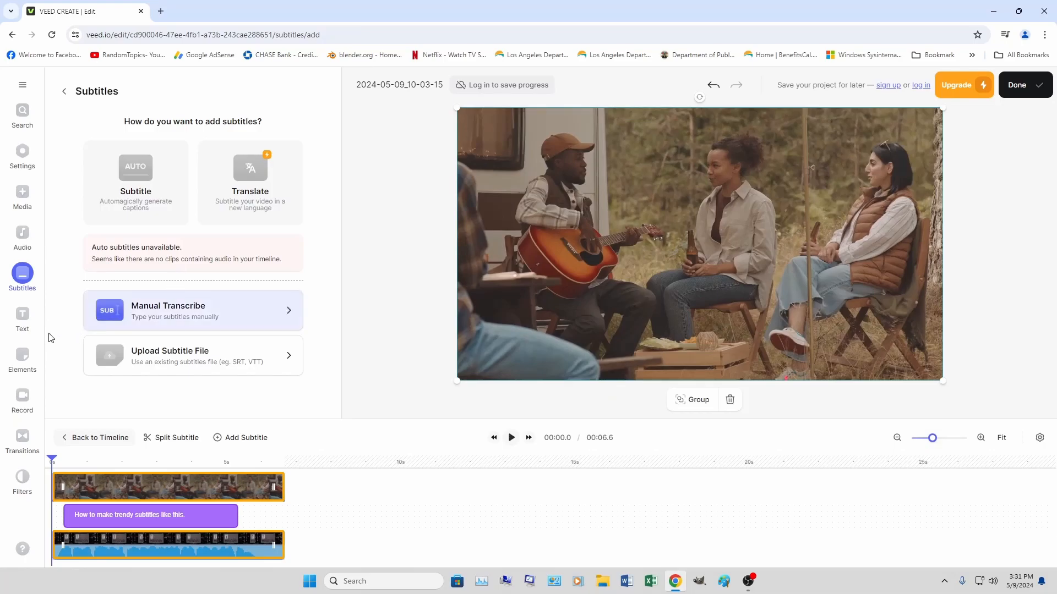
# Play the subtitled video from the start to check the generated caption against the speech.
pyautogui.click(512, 438)
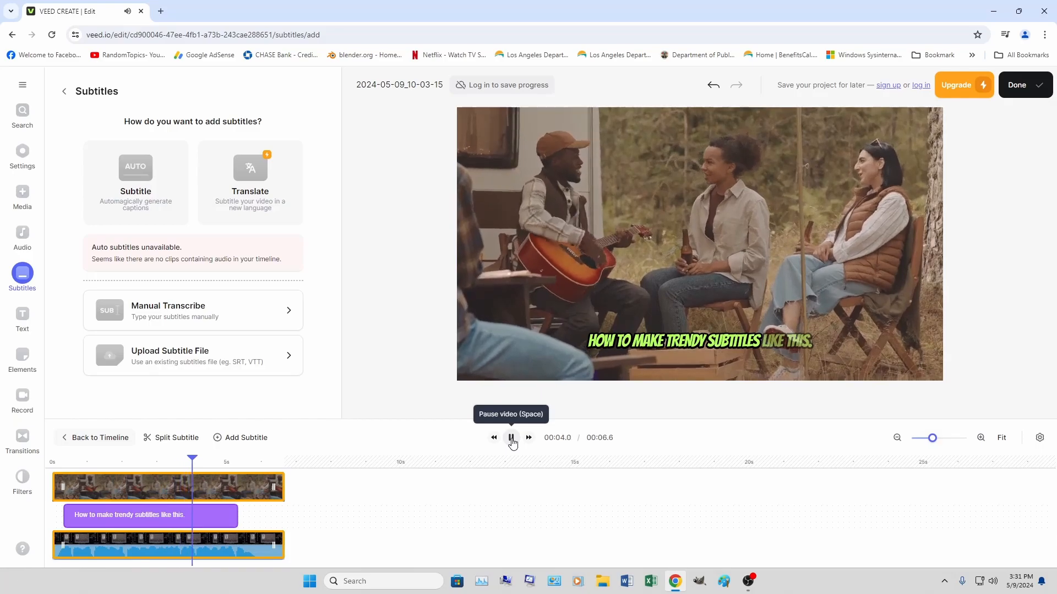
pyautogui.click(511, 439)
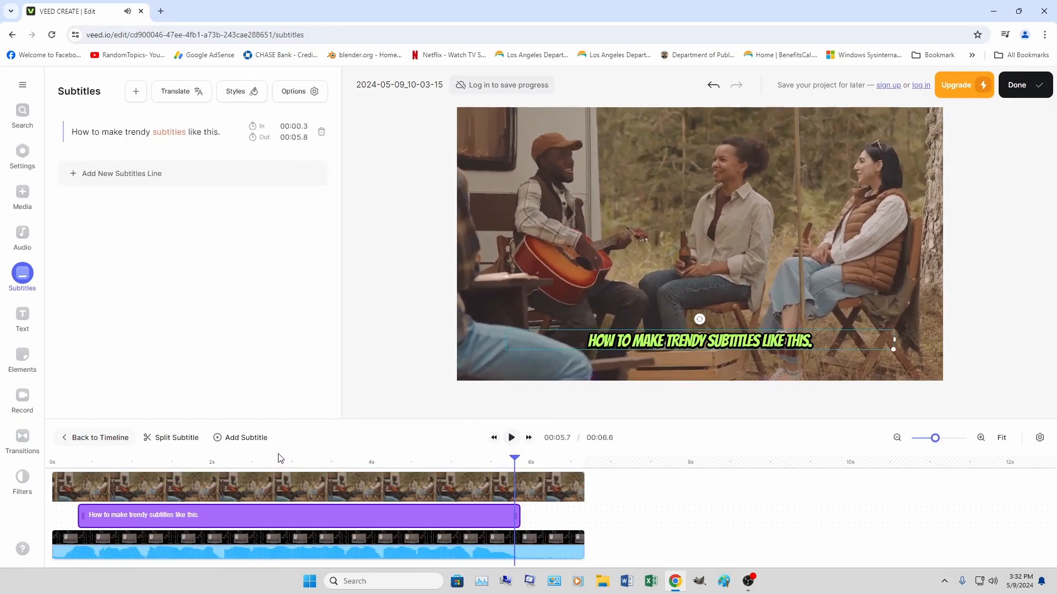
pyautogui.moveTo(516, 462); pyautogui.dragTo(81, 474)
pyautogui.click(512, 439)
pyautogui.click(765, 344)
pyautogui.click(511, 437)
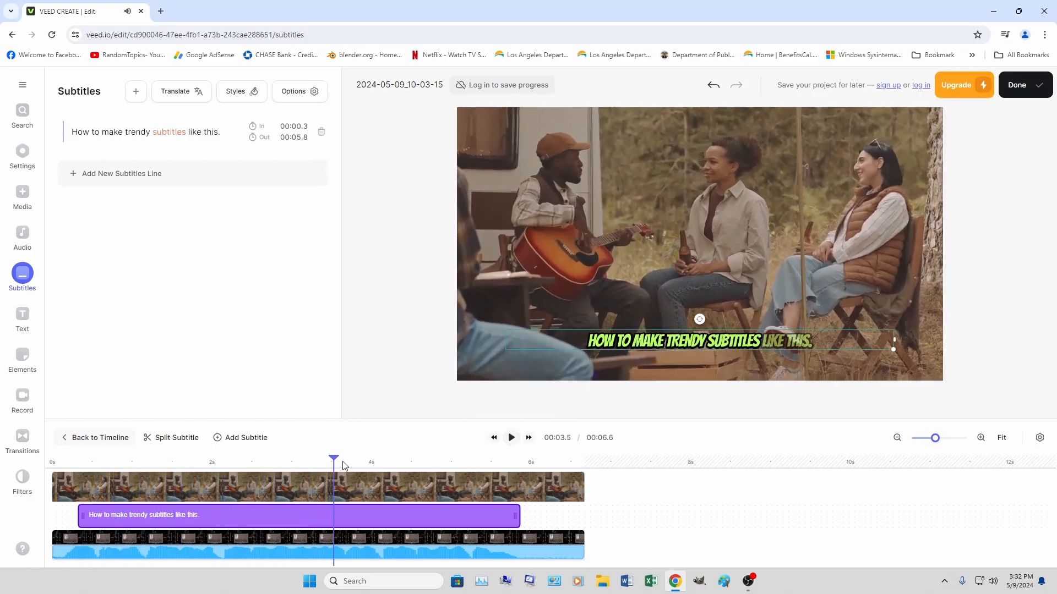
# Replay the section from about 3 seconds several times to check the timing of the caption's word-by-word highlighting.
pyautogui.click(310, 465)
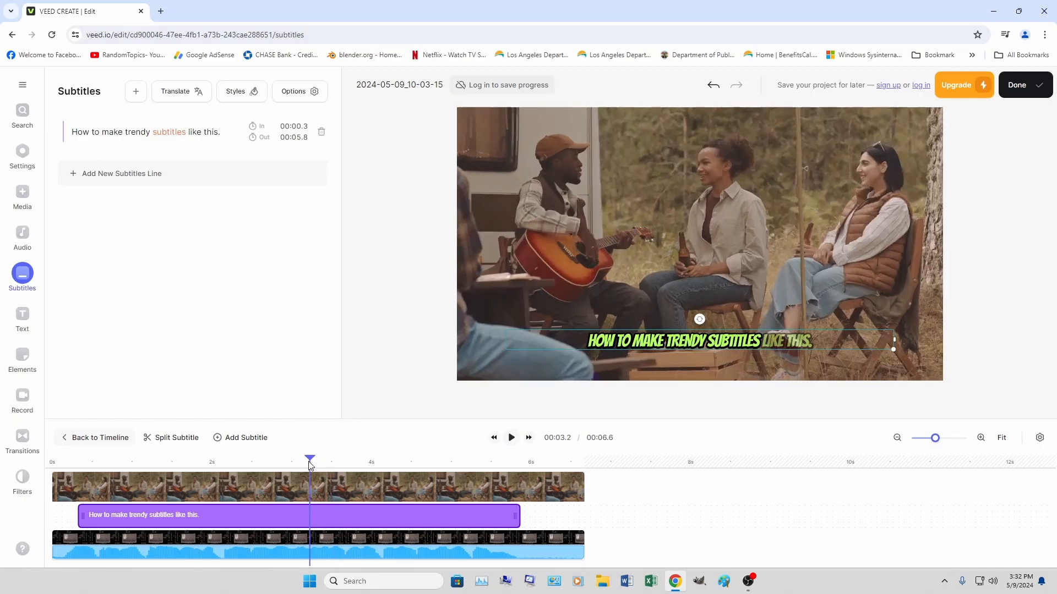
pyautogui.moveTo(311, 461); pyautogui.dragTo(286, 463)
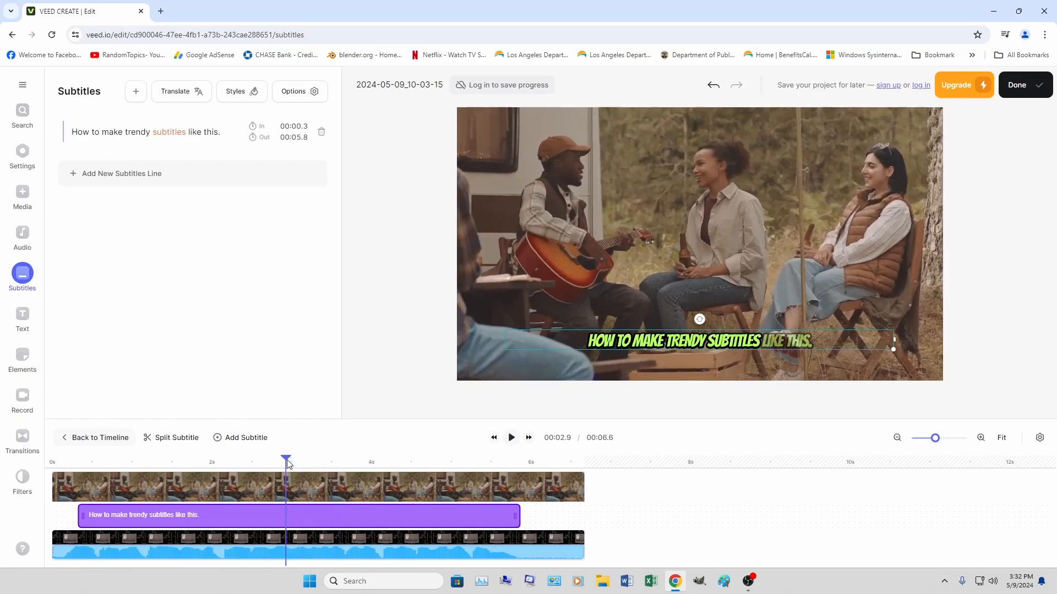
pyautogui.click(510, 439)
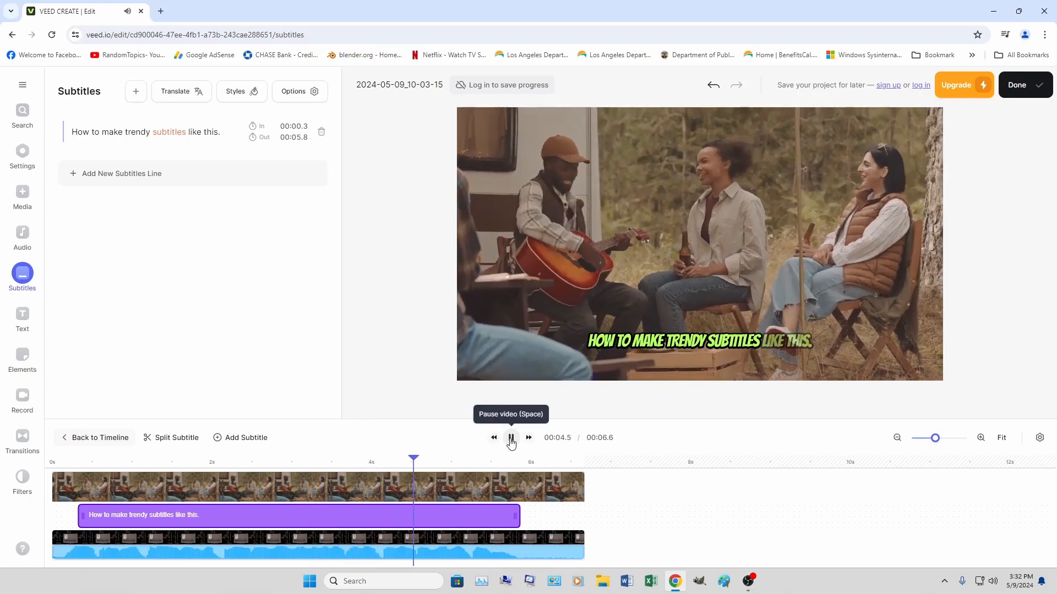
pyautogui.click(511, 439)
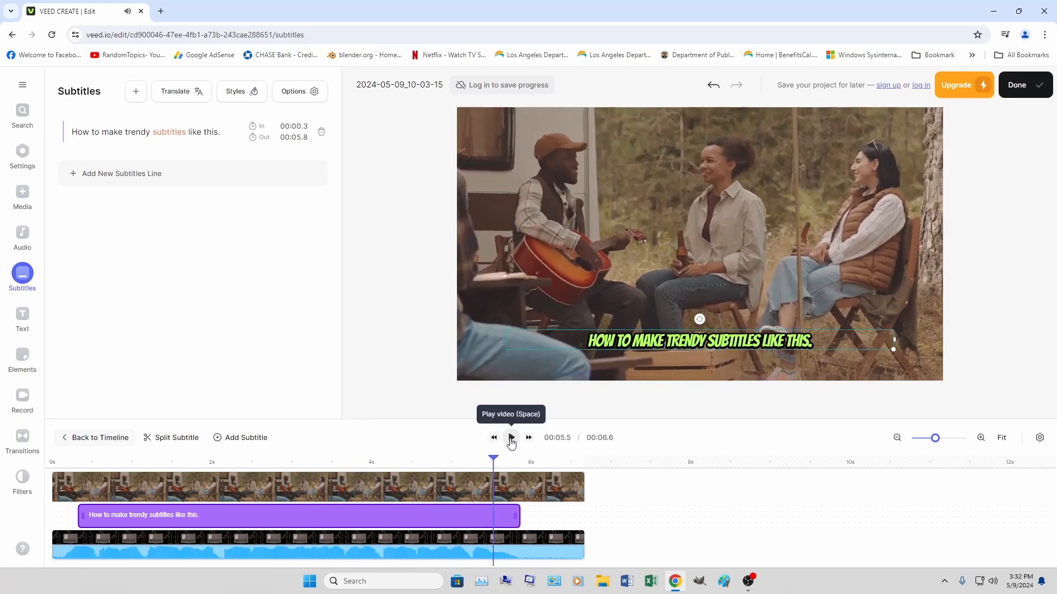
pyautogui.moveTo(493, 460); pyautogui.dragTo(315, 461)
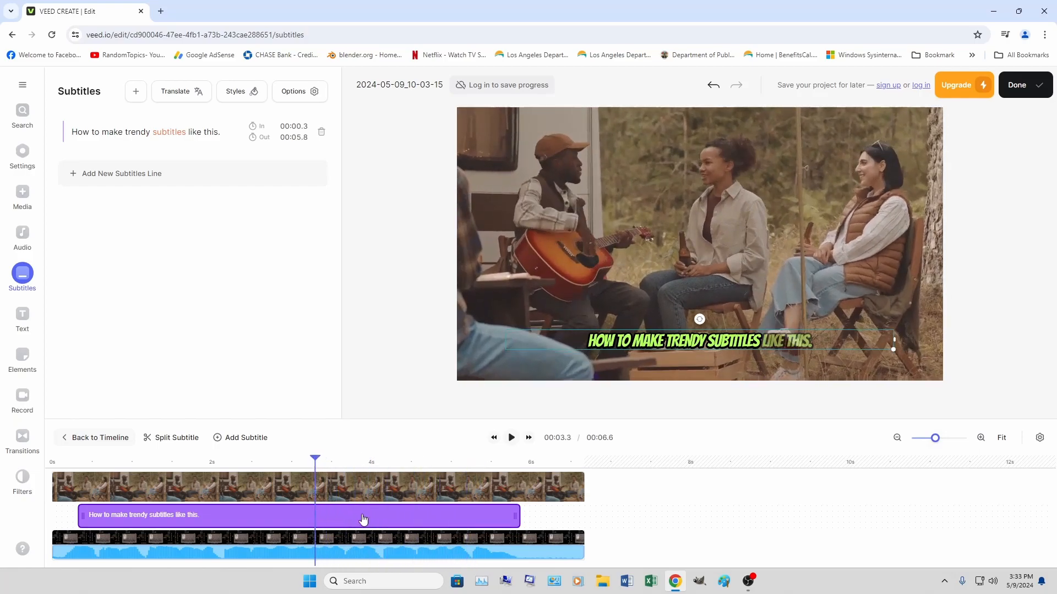
pyautogui.click(511, 439)
pyautogui.click(511, 438)
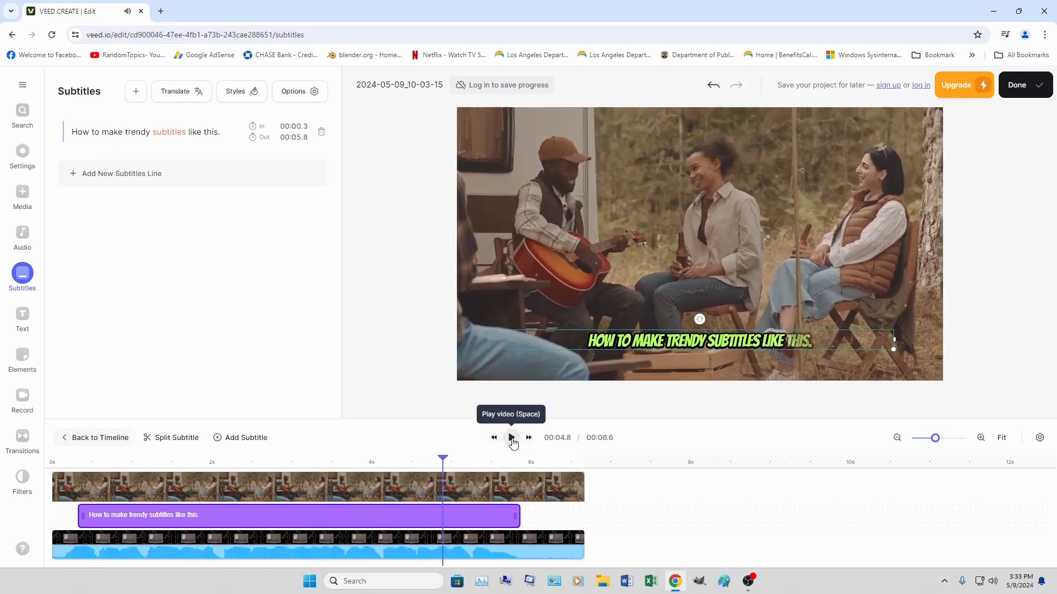
pyautogui.moveTo(445, 466); pyautogui.dragTo(297, 468)
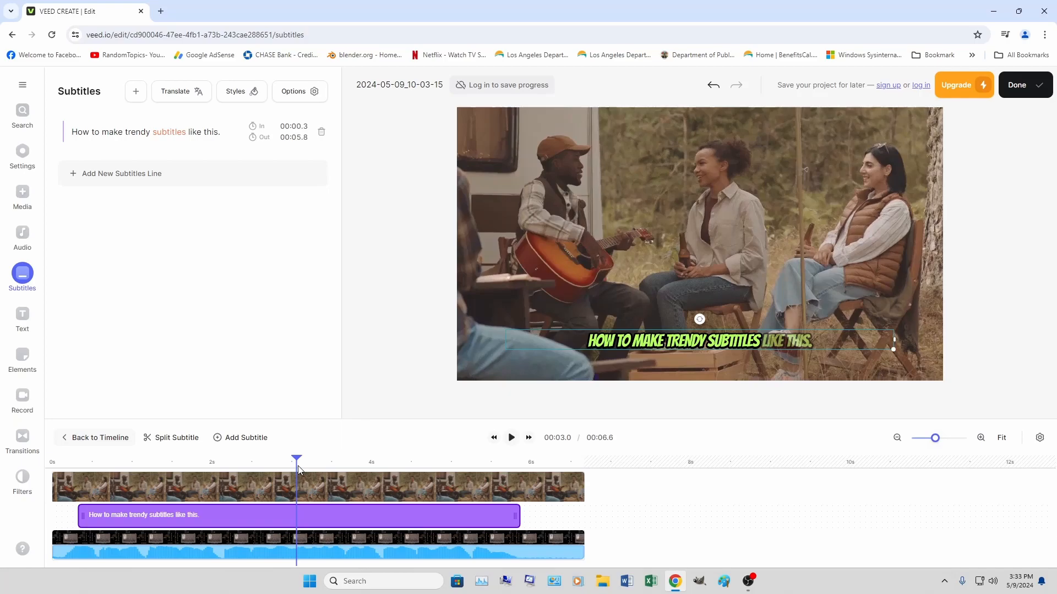
# Move the caption up to the middle of the video frame and open the subtitle style settings.
pyautogui.moveTo(91, 465); pyautogui.dragTo(205, 470)
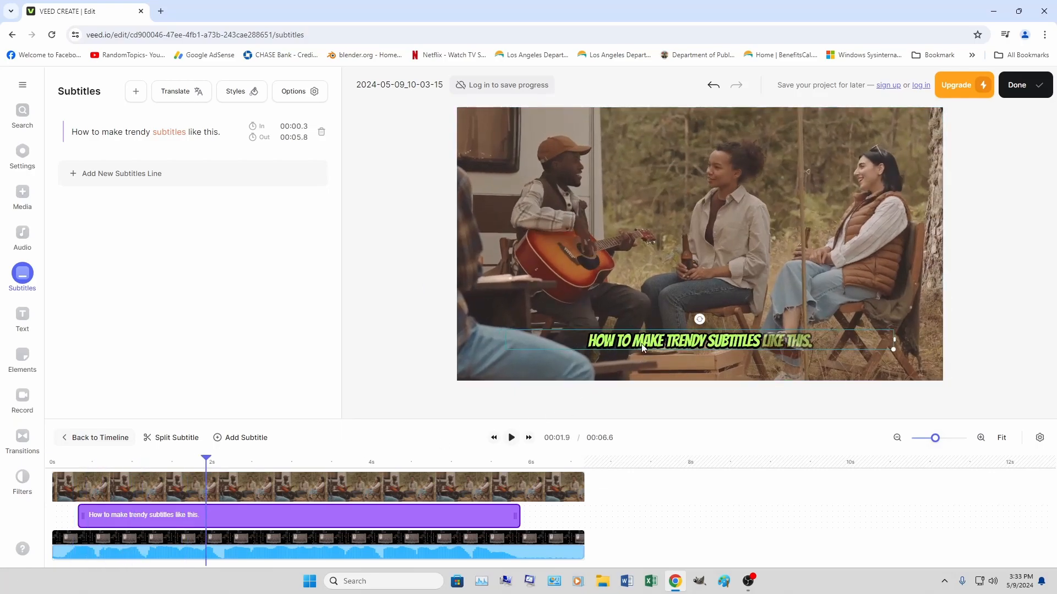
pyautogui.moveTo(694, 343); pyautogui.dragTo(693, 245)
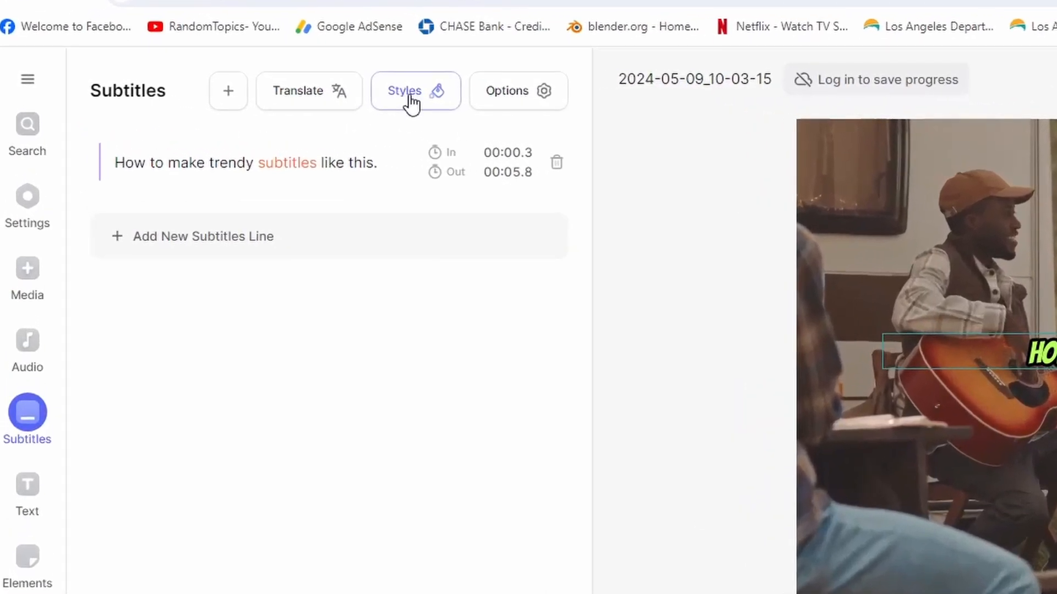
pyautogui.click(410, 99)
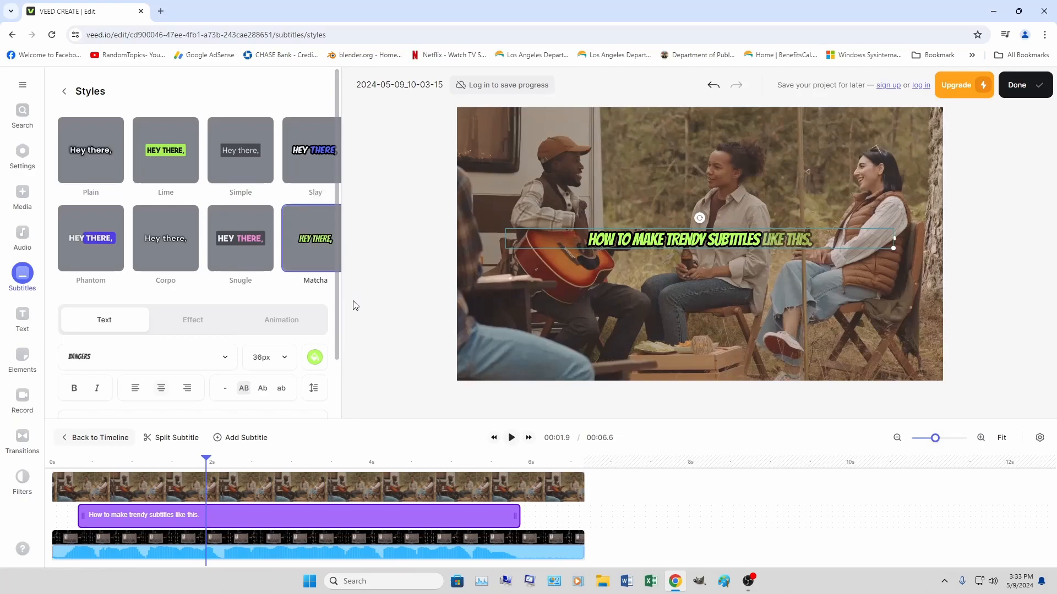
# Set the subtitles' font size to 60px.
pyautogui.click(285, 359)
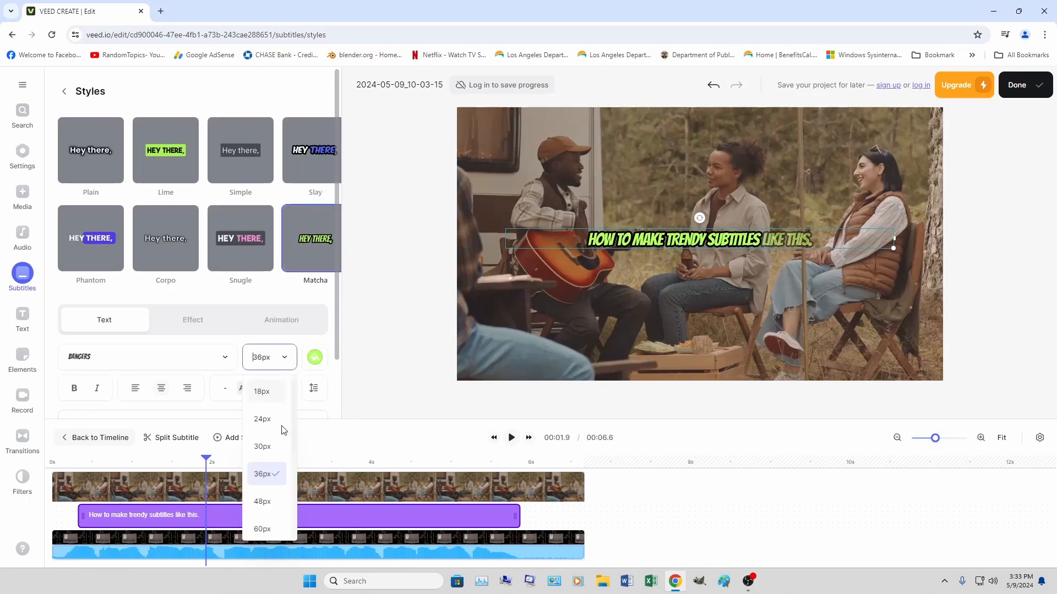
pyautogui.click(262, 530)
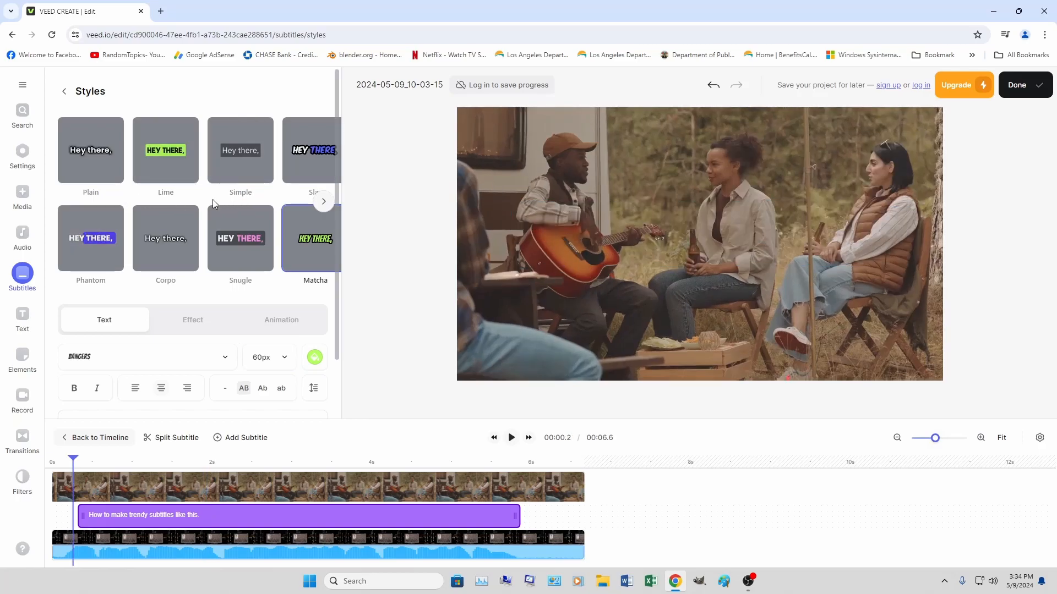
# Try the Rizz style on the subtitles and play the video to preview it.
pyautogui.click(324, 203)
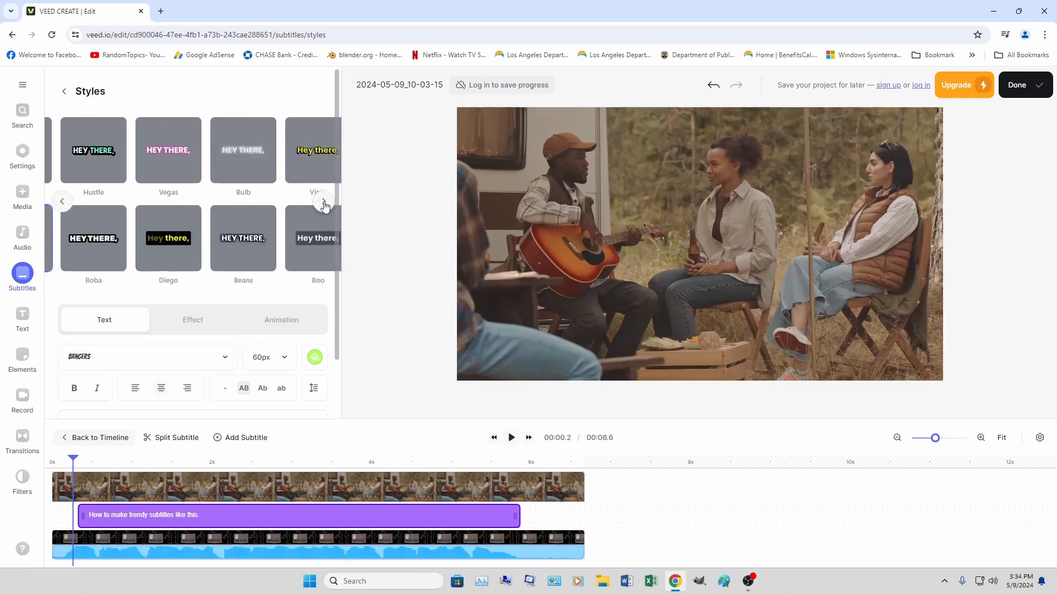
pyautogui.click(323, 203)
pyautogui.click(178, 247)
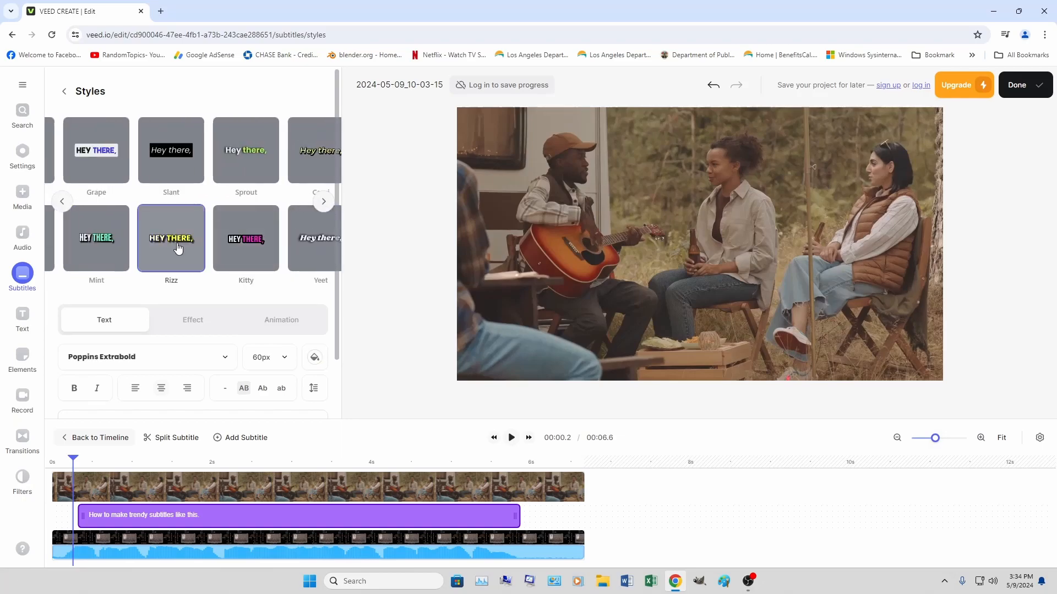
pyautogui.click(512, 438)
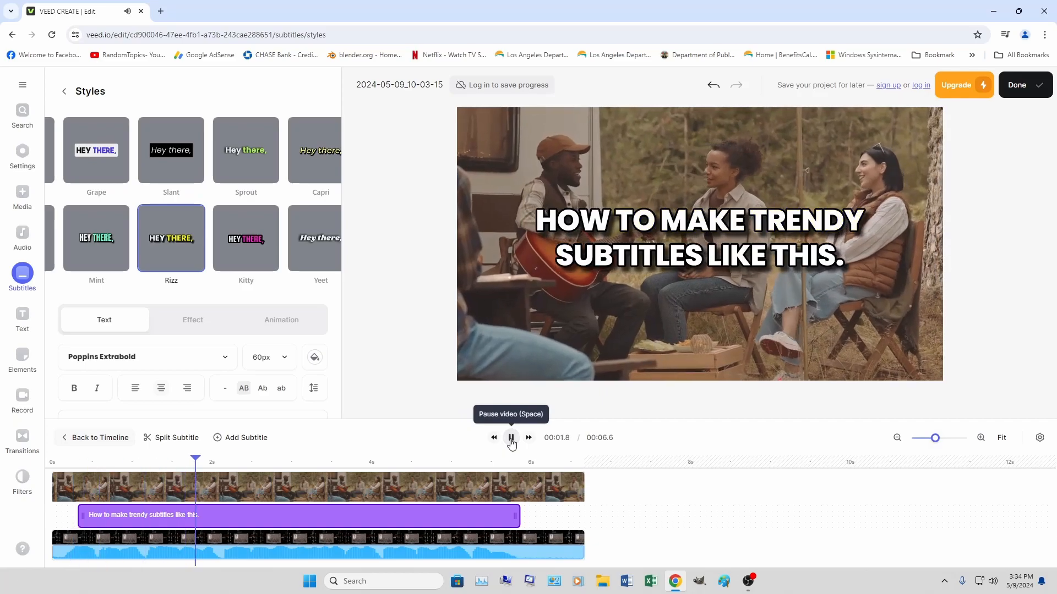
pyautogui.click(644, 279)
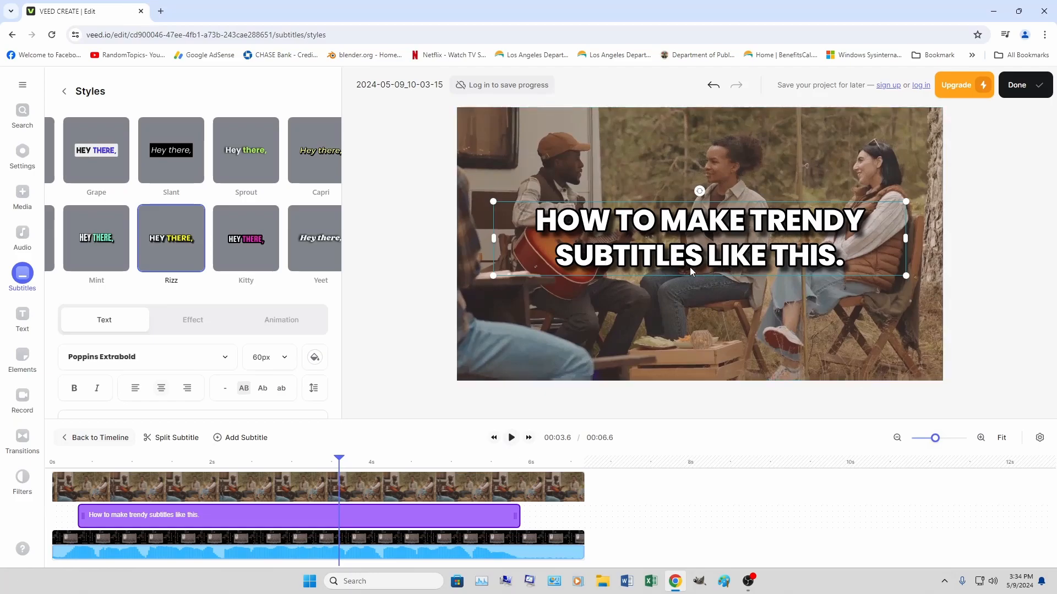
# Switch the subtitles back to the Matcha style.
pyautogui.click(66, 204)
pyautogui.click(62, 202)
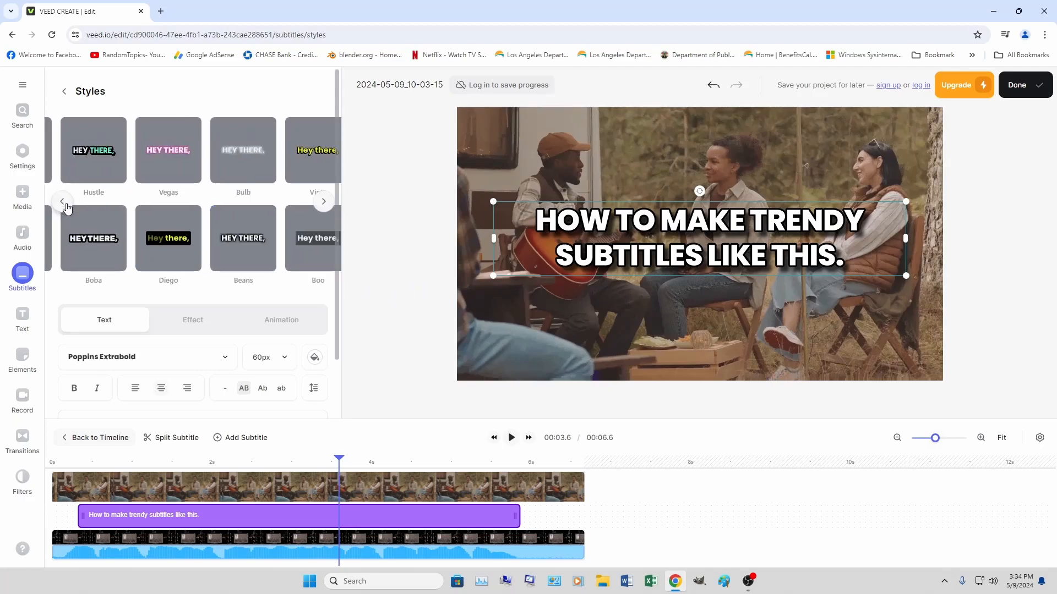
pyautogui.click(65, 206)
pyautogui.click(319, 253)
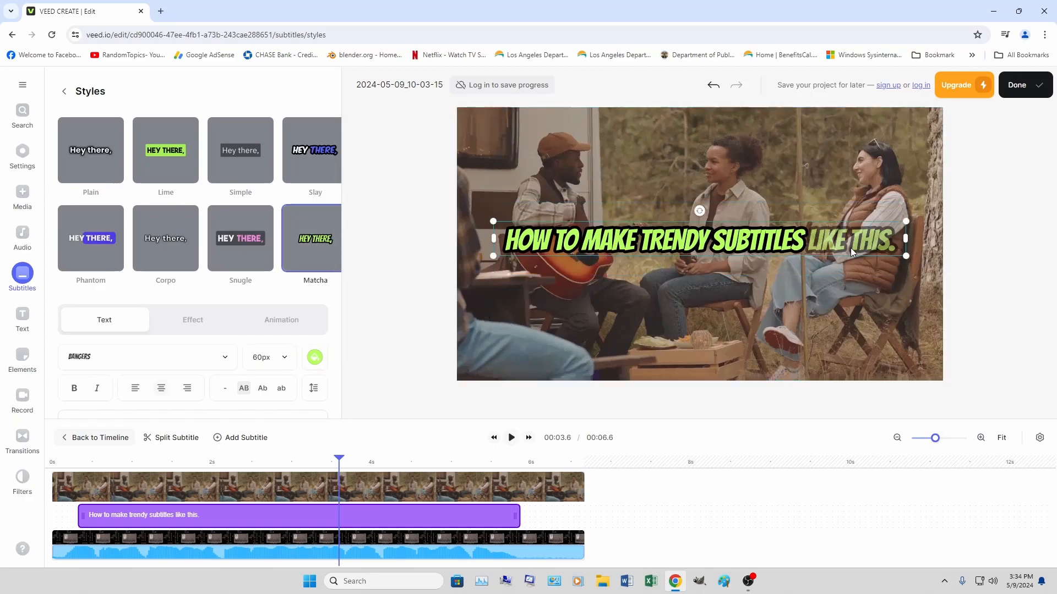
# Try the Impact Pop text animation on the subtitles and play the video from about 0.2 seconds to preview it.
pyautogui.click(280, 325)
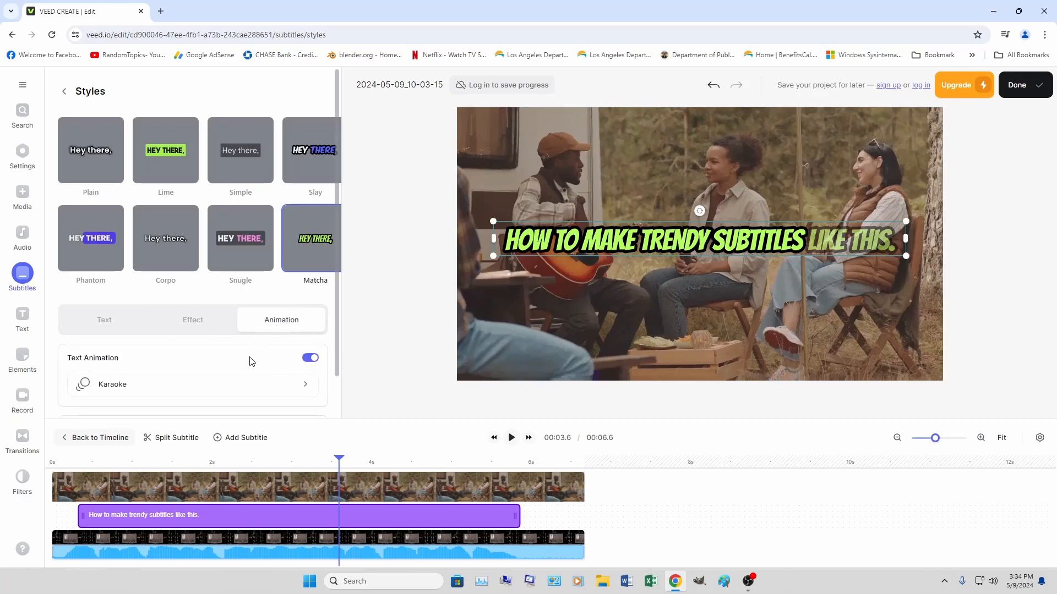
pyautogui.click(239, 390)
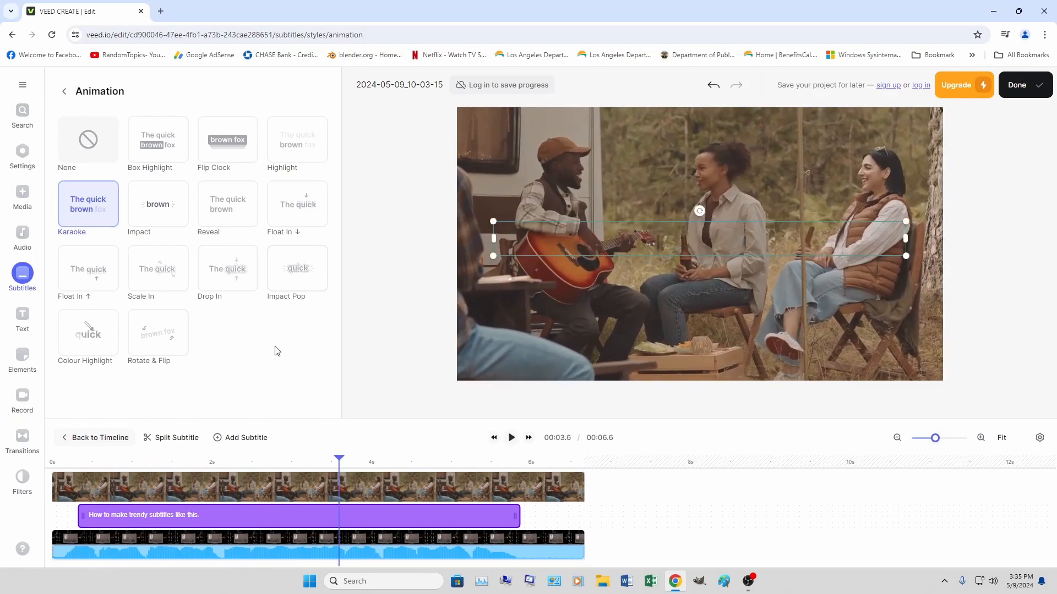
pyautogui.click(67, 92)
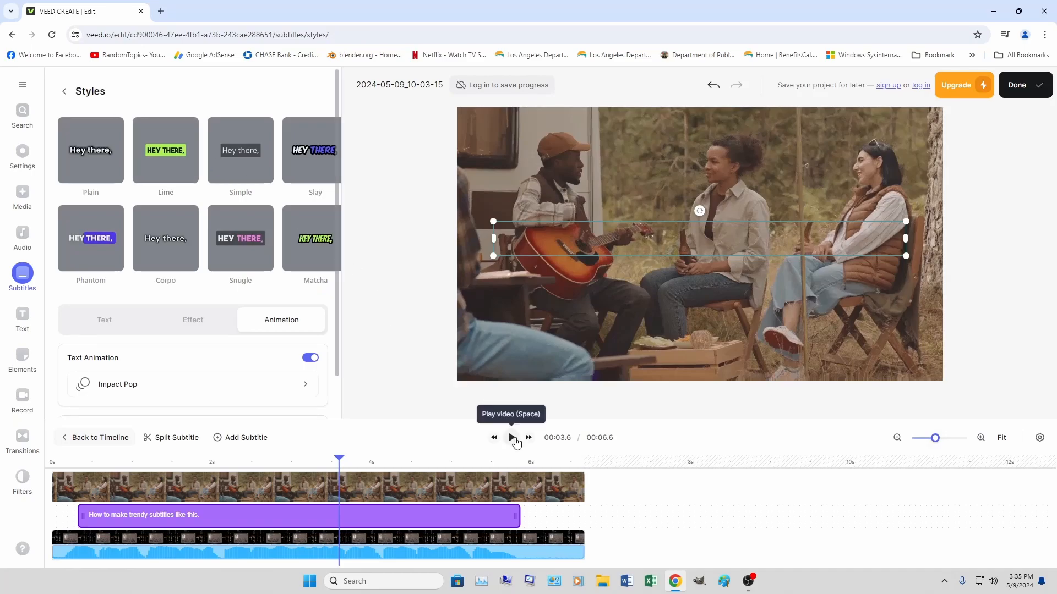
pyautogui.click(72, 465)
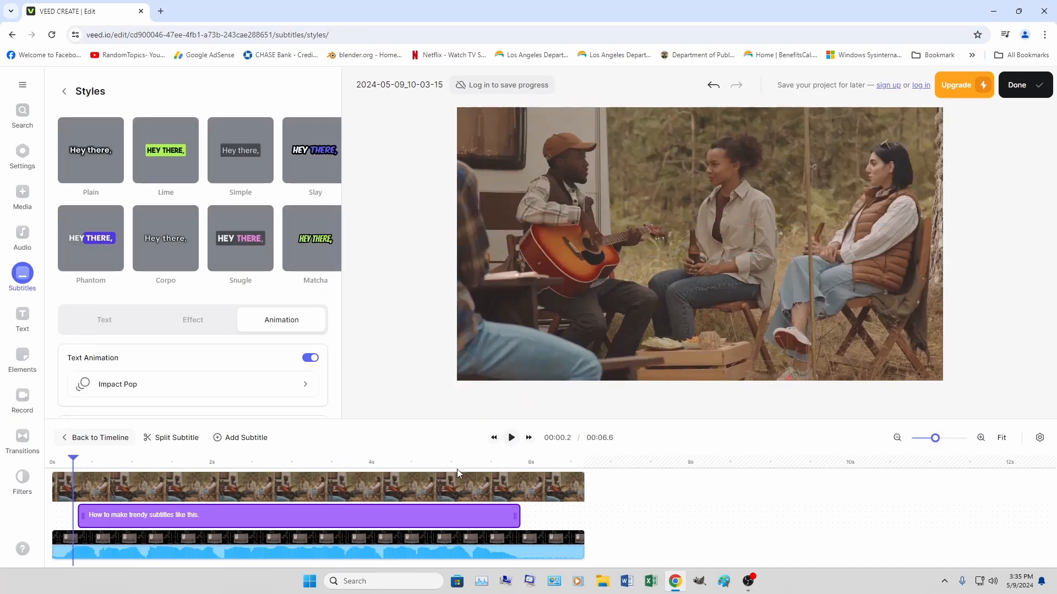
pyautogui.click(510, 438)
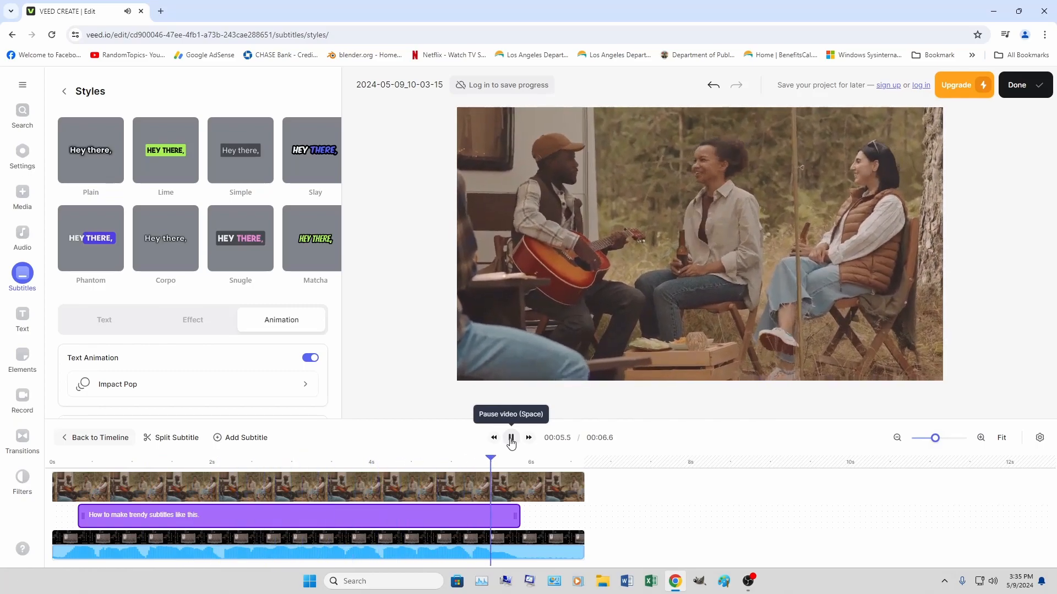
pyautogui.click(510, 439)
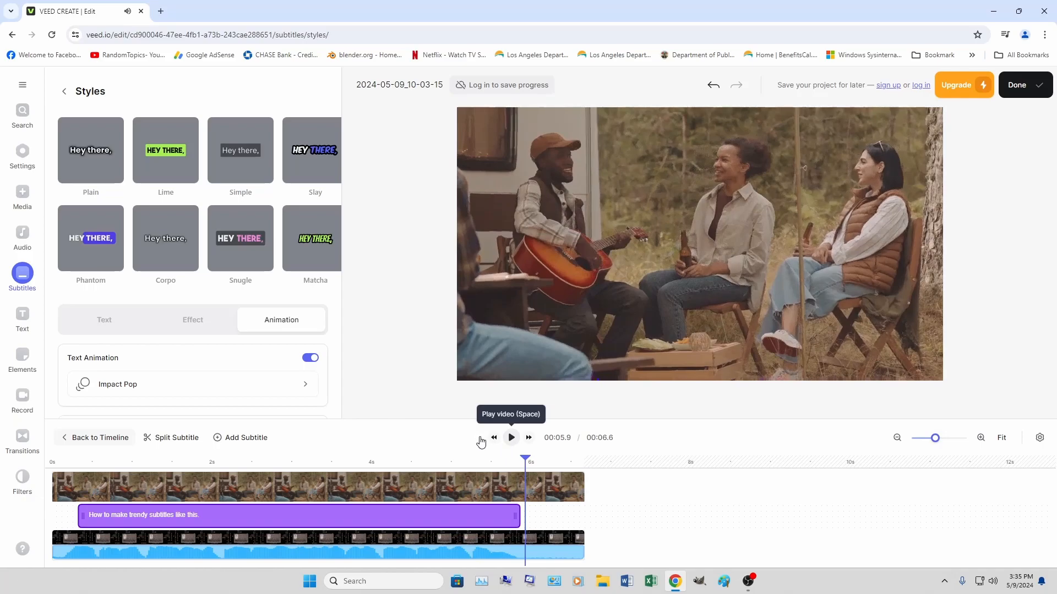
# Look through the text and effect options of the subtitle style, including Auto Highlight, Auto Emoji and Text Outline.
pyautogui.click(102, 328)
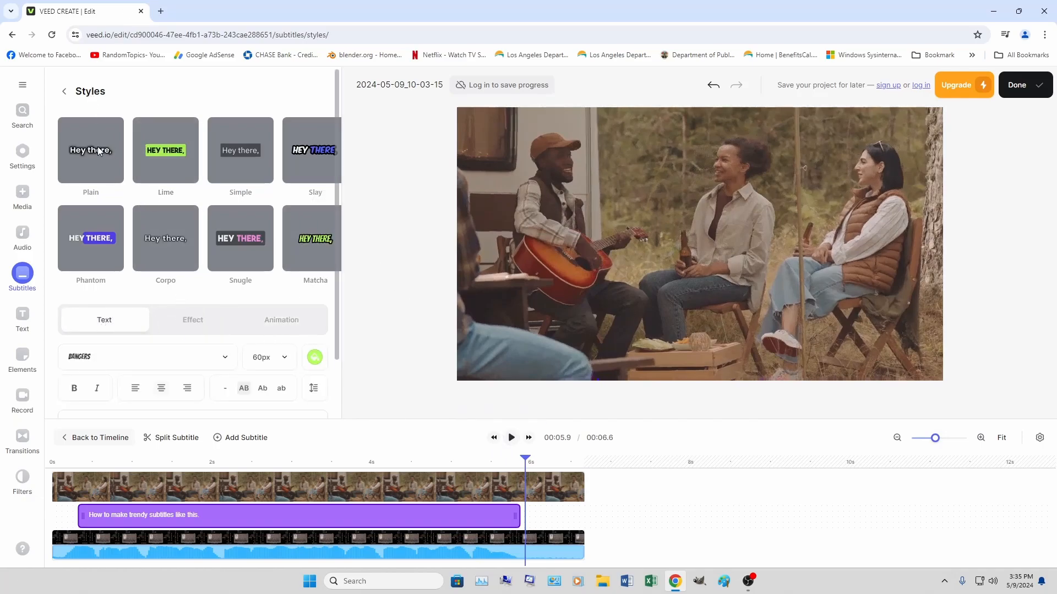
pyautogui.scroll(-1, 173, 337)
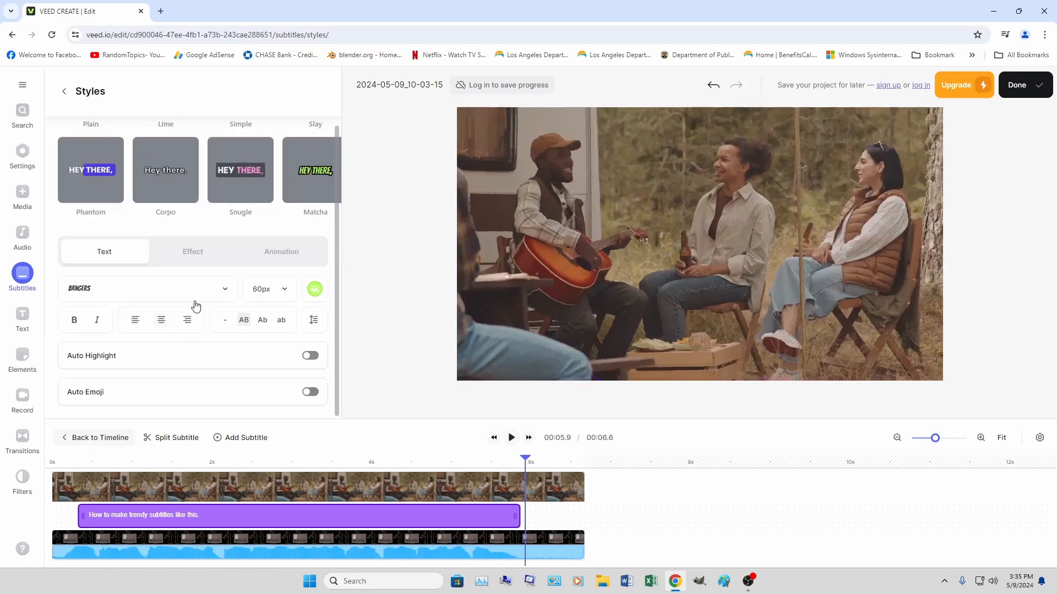
pyautogui.scroll(1, 199, 306)
pyautogui.click(191, 319)
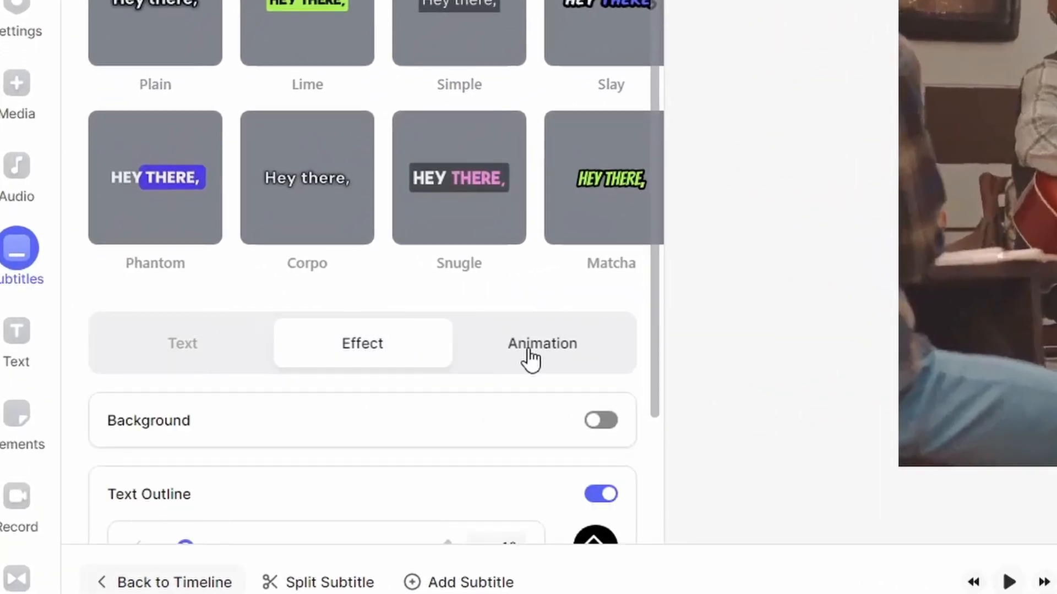
# Set the subtitles' text animation back to Karaoke.
pyautogui.click(530, 353)
pyautogui.scroll(-1, 534, 358)
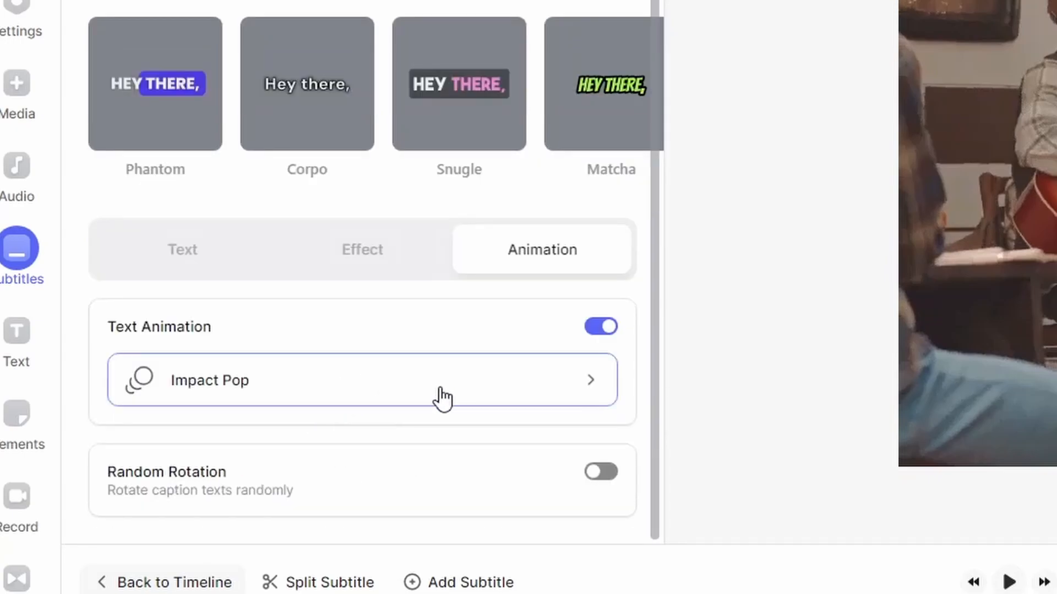
pyautogui.click(495, 402)
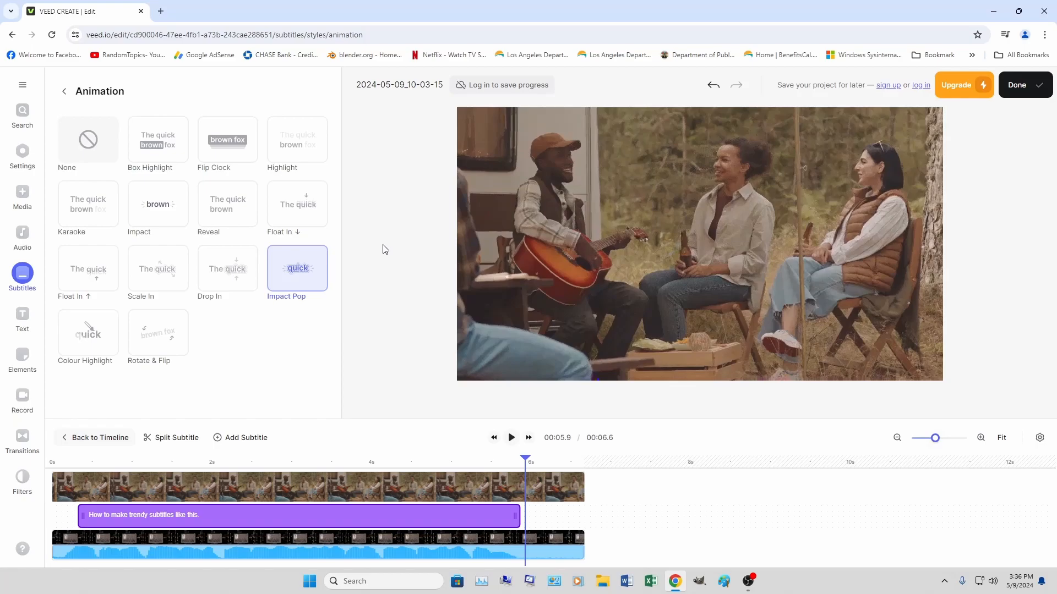
pyautogui.click(88, 203)
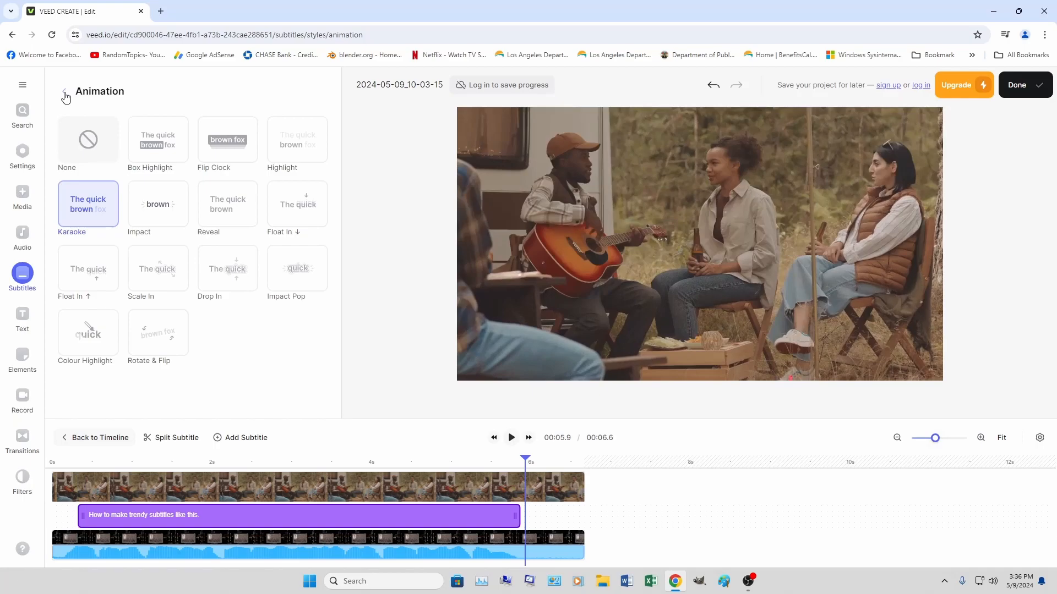
pyautogui.click(64, 91)
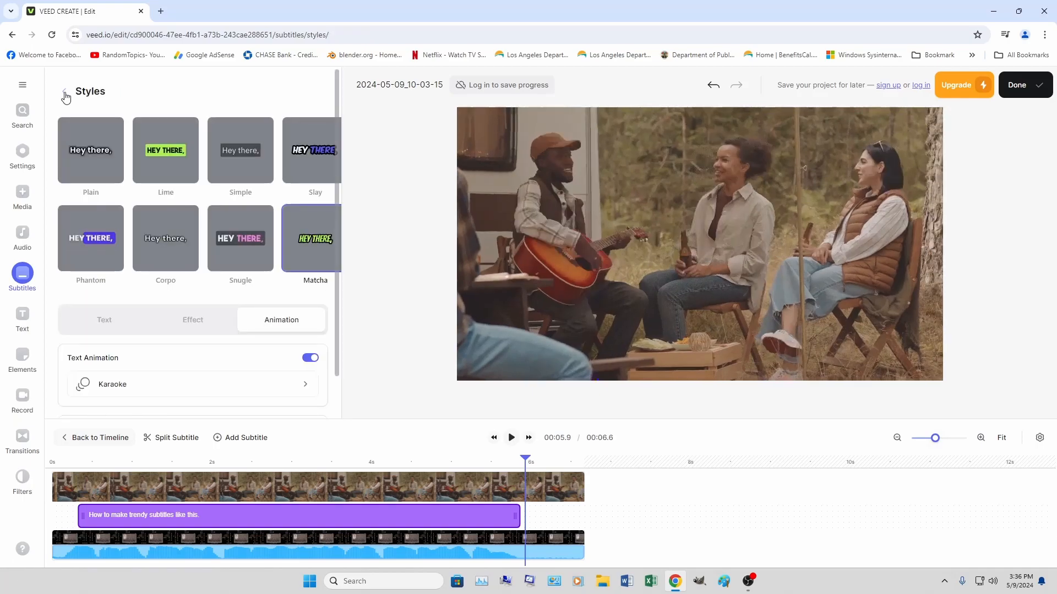
# Leave the subtitle styles and open the options for adding text.
pyautogui.click(65, 93)
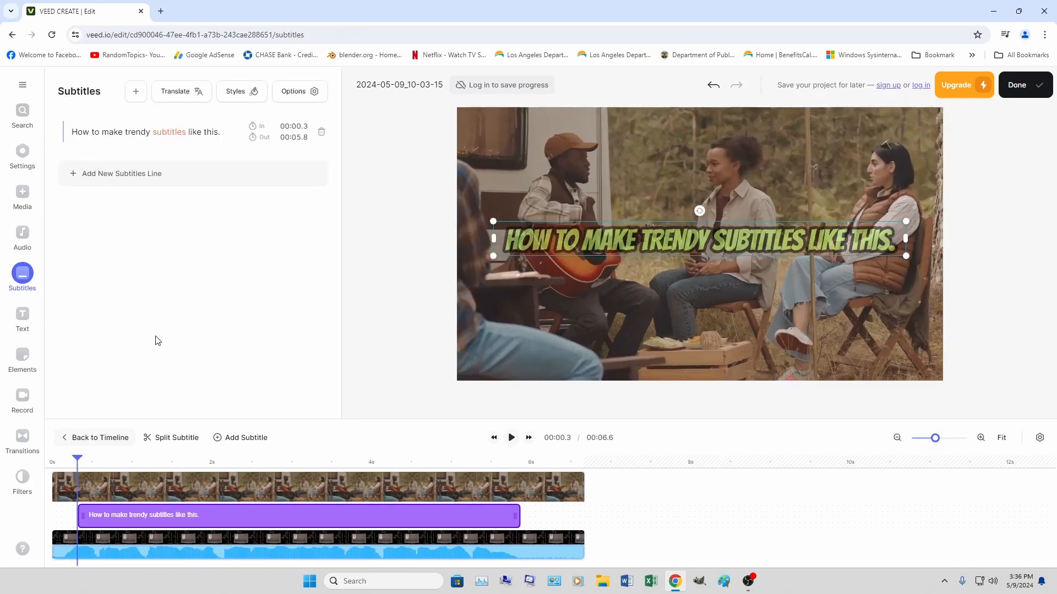
pyautogui.click(19, 321)
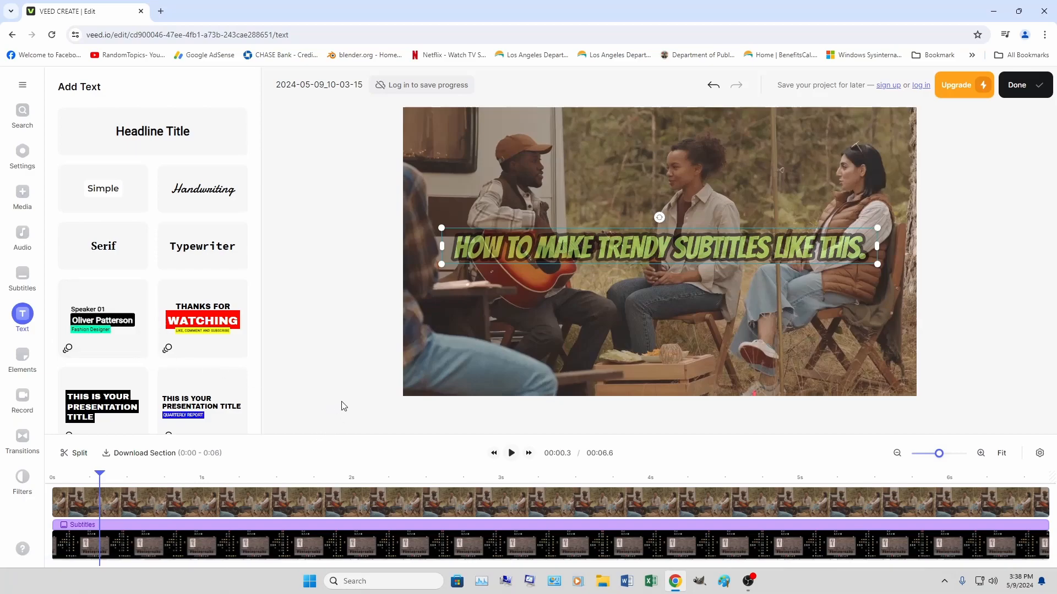
# Turn on Show Comments for the timeline and move the playhead to 0.5 seconds.
pyautogui.click(1039, 453)
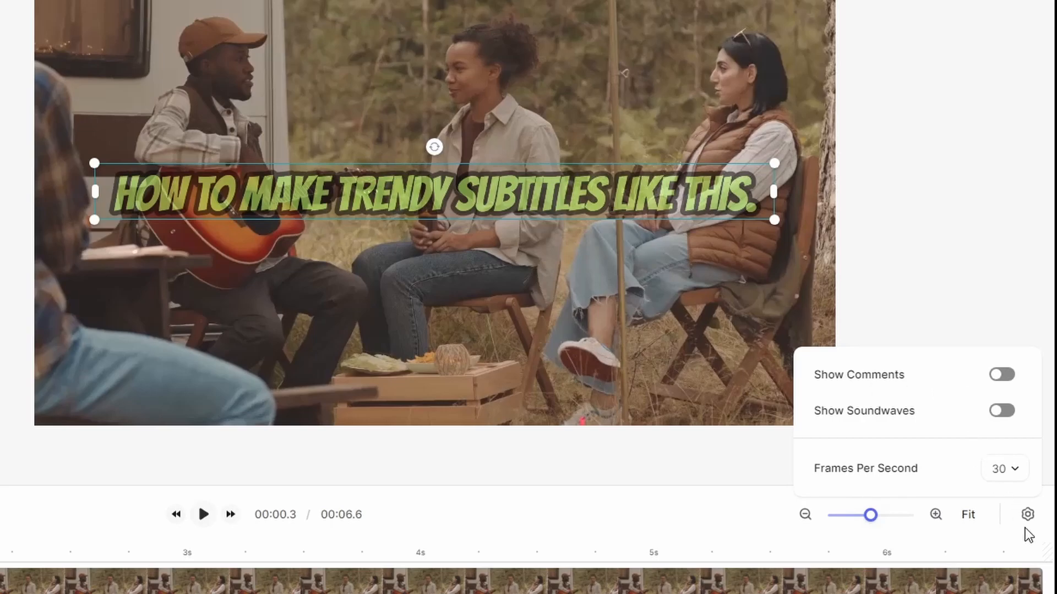
pyautogui.click(1004, 379)
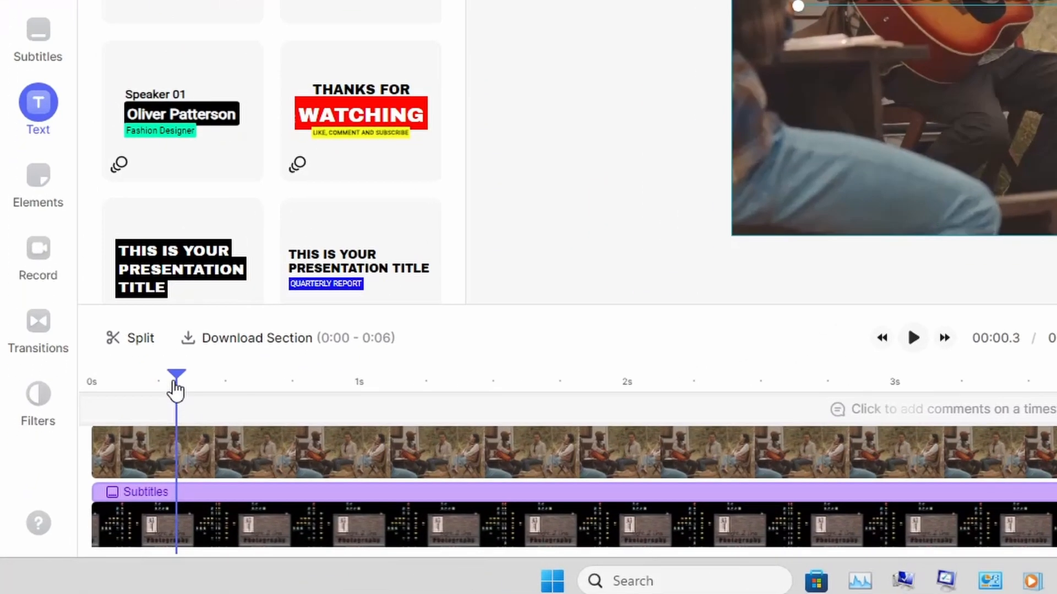
pyautogui.moveTo(99, 476); pyautogui.dragTo(116, 467)
pyautogui.moveTo(207, 381); pyautogui.dragTo(230, 396)
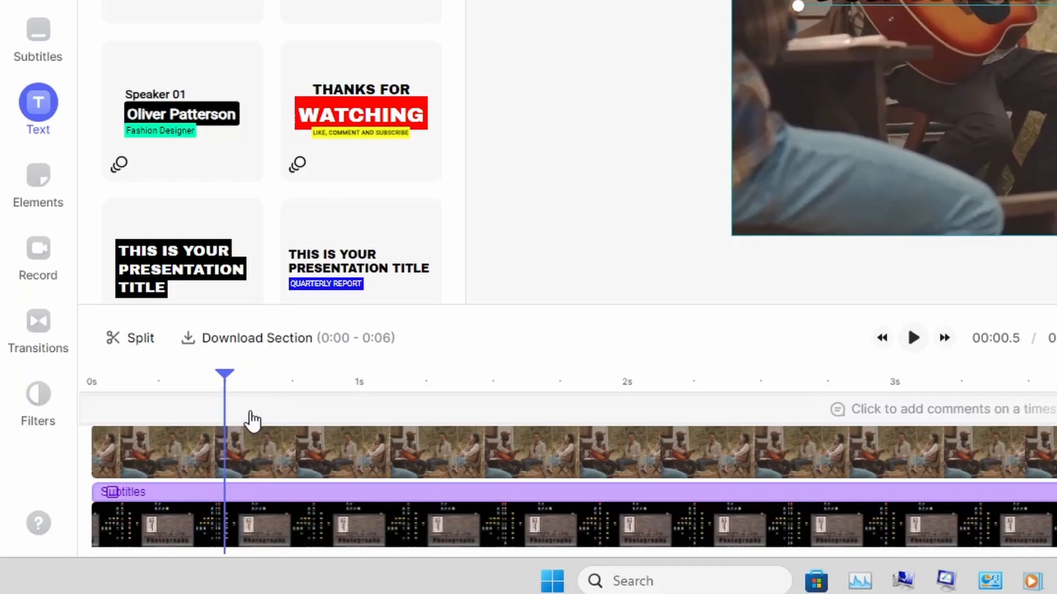
# Try to post the timeline comment "HOw" at 0.5 seconds and dismiss the account sign-up dialog.
pyautogui.click(225, 409)
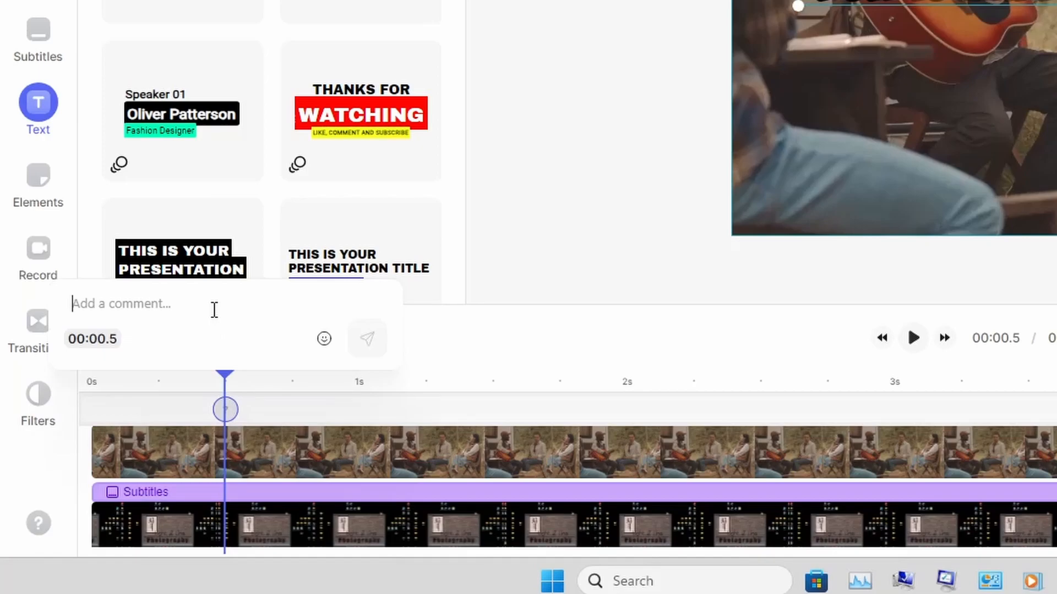
pyautogui.write('HOw')
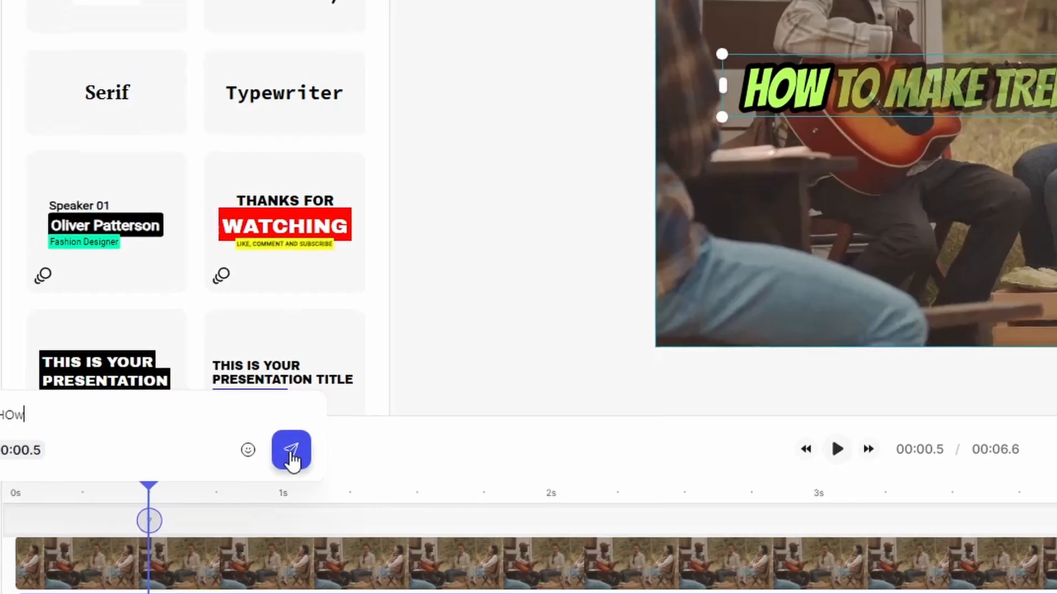
pyautogui.click(359, 352)
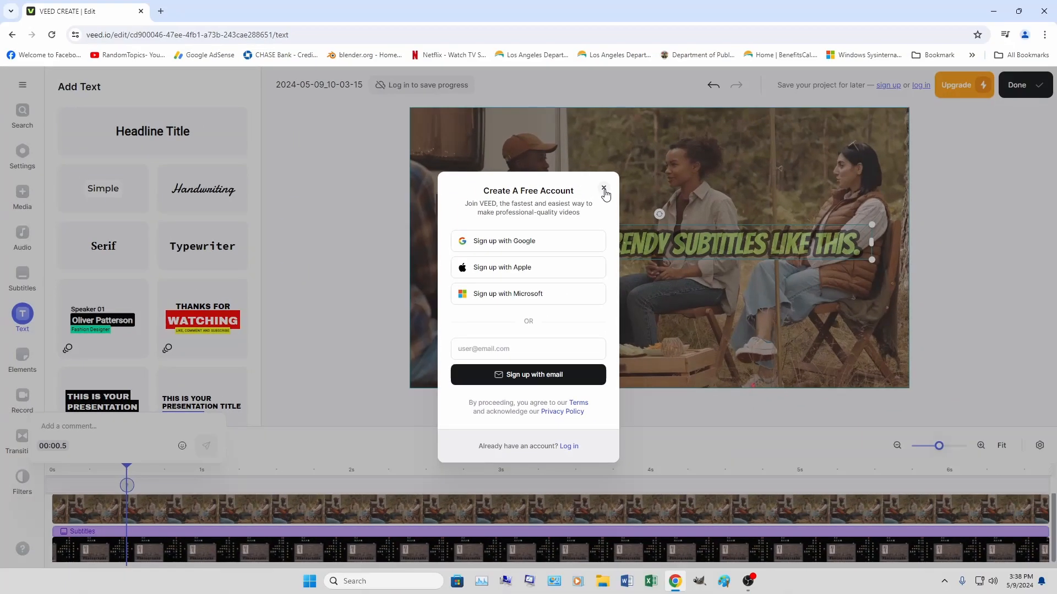
pyautogui.click(603, 189)
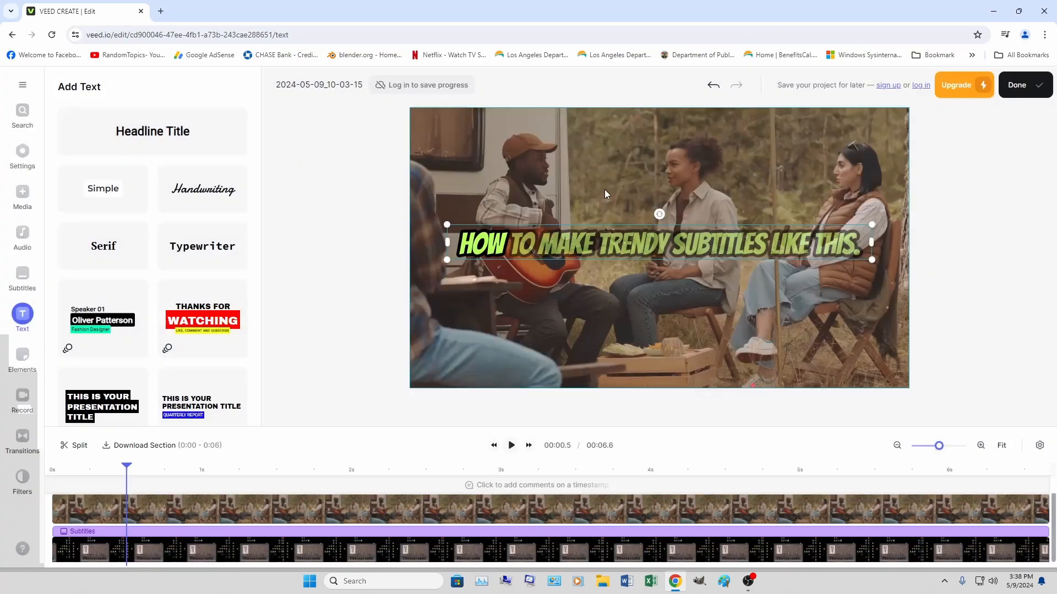
# Turn off Show Comments in the timeline settings.
pyautogui.click(1039, 446)
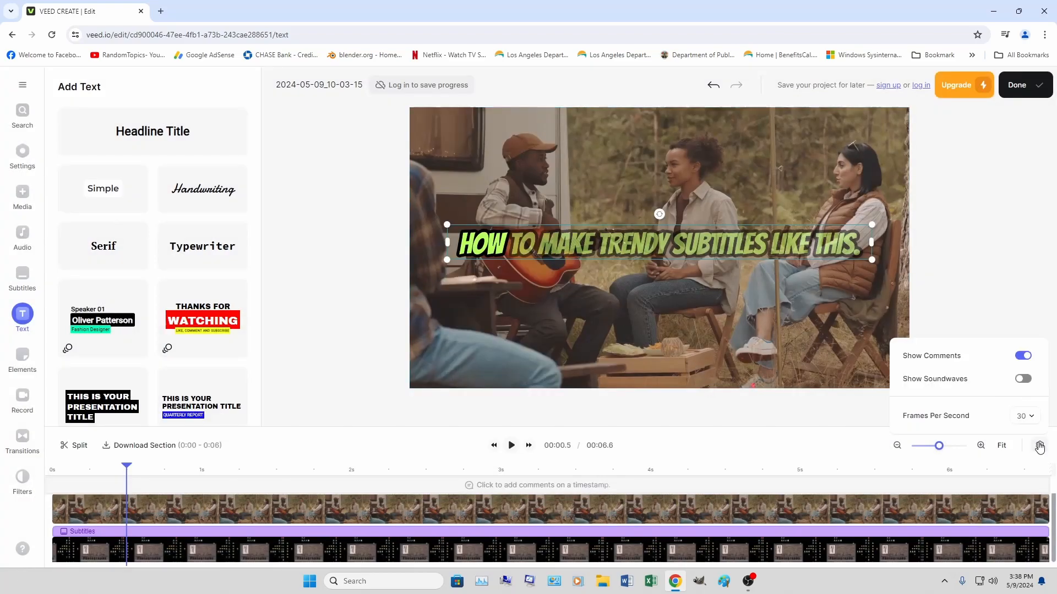
pyautogui.click(1025, 359)
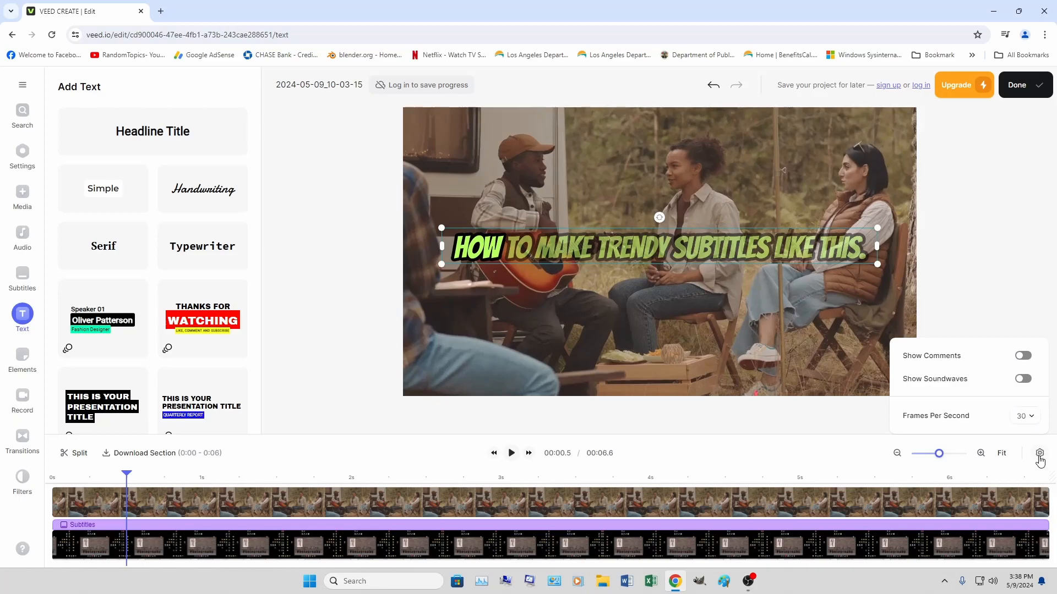
pyautogui.click(1038, 458)
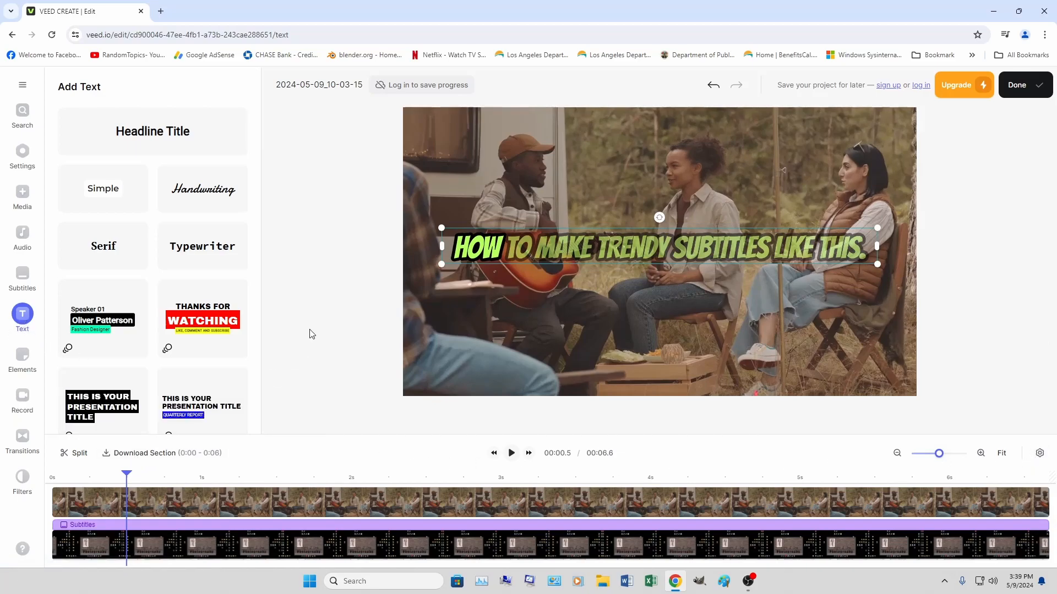
# Add a Headline Title text at 0.5 seconds and move the subtitle caption up above it.
pyautogui.click(208, 140)
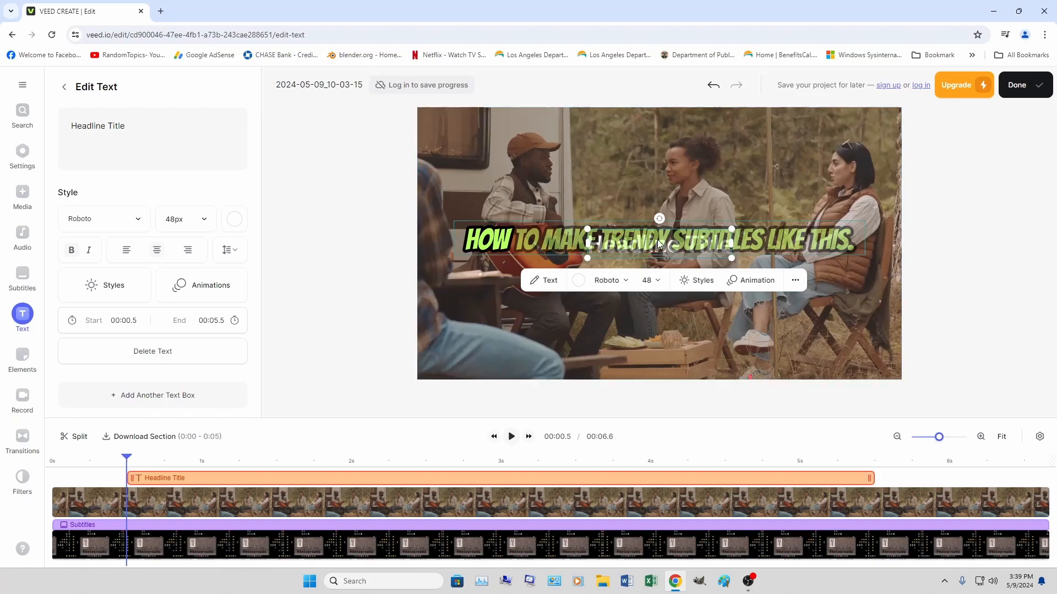
pyautogui.moveTo(655, 245); pyautogui.dragTo(658, 212)
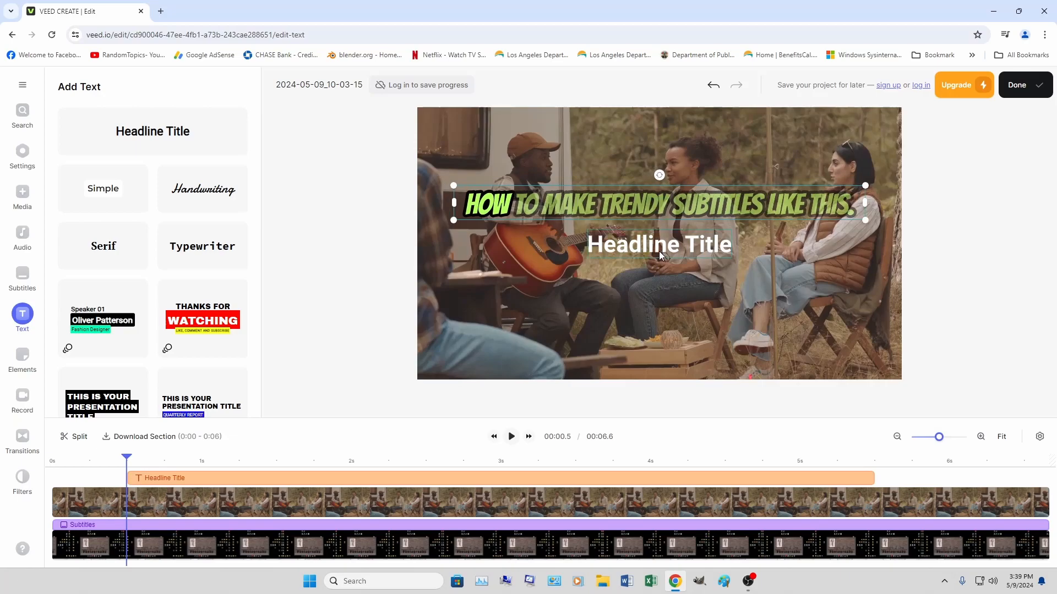
# Extend the start of the Headline Title text back to 0.2 seconds and split it at 0.5 seconds.
pyautogui.click(663, 252)
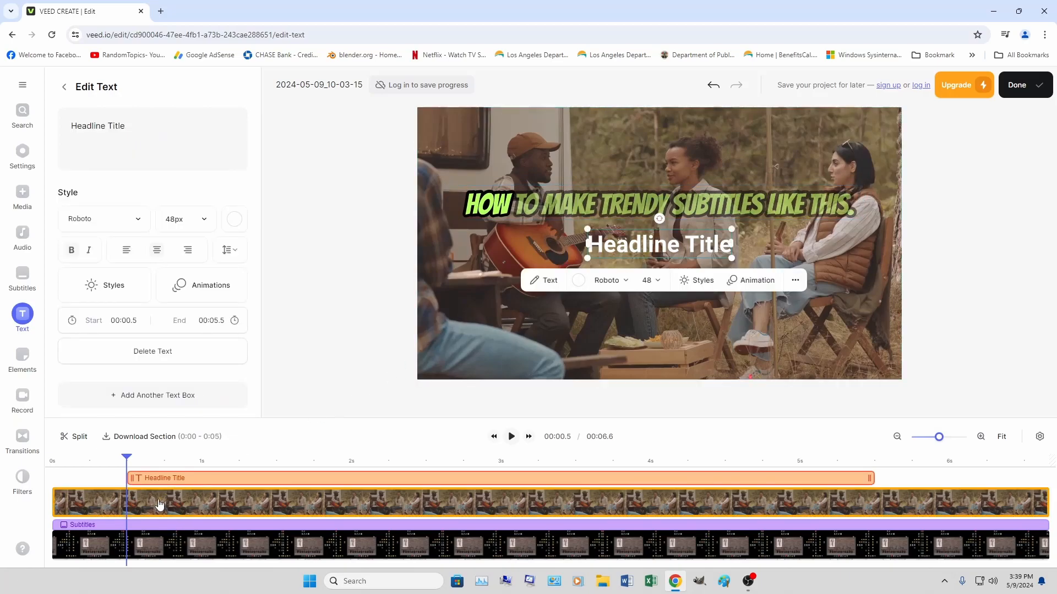
pyautogui.moveTo(124, 462); pyautogui.dragTo(106, 464)
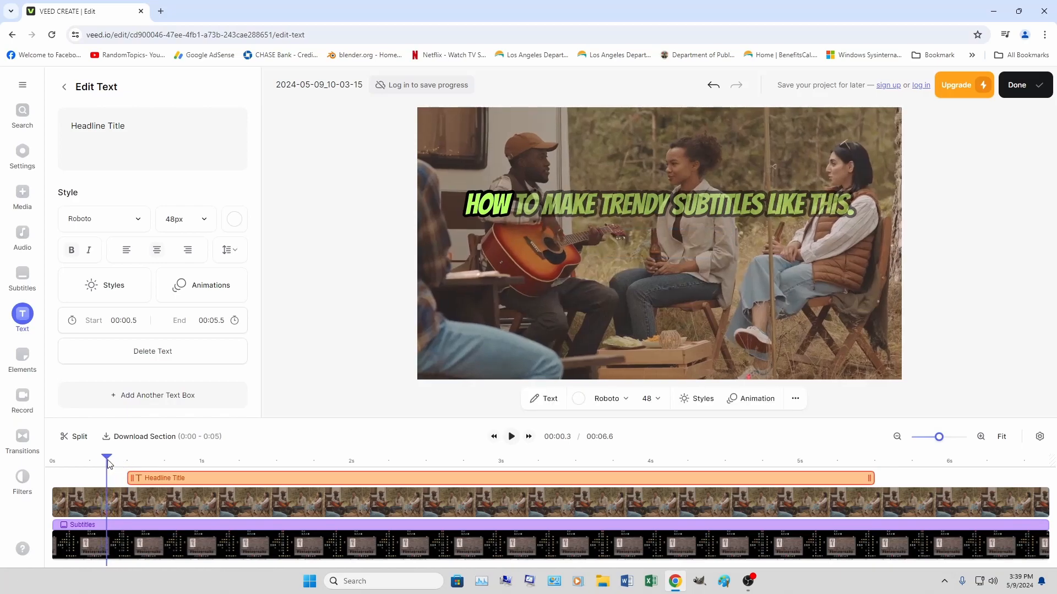
pyautogui.click(128, 484)
pyautogui.moveTo(128, 479)
pyautogui.mouseDown()
pyautogui.moveTo(88, 479)
pyautogui.moveTo(79, 462)
pyautogui.moveTo(127, 468)
pyautogui.mouseUp()
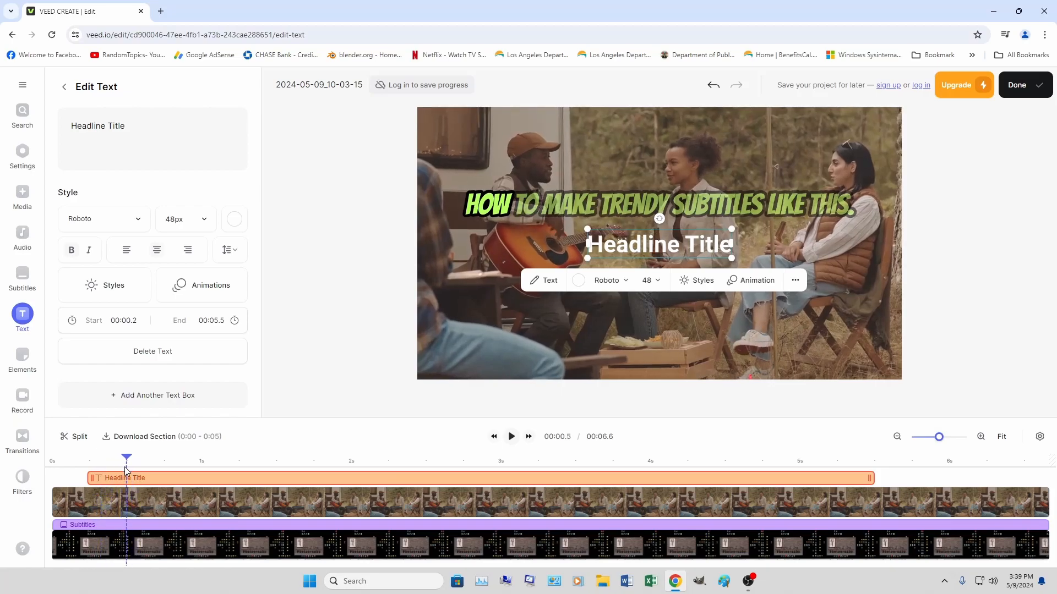
pyautogui.click(80, 437)
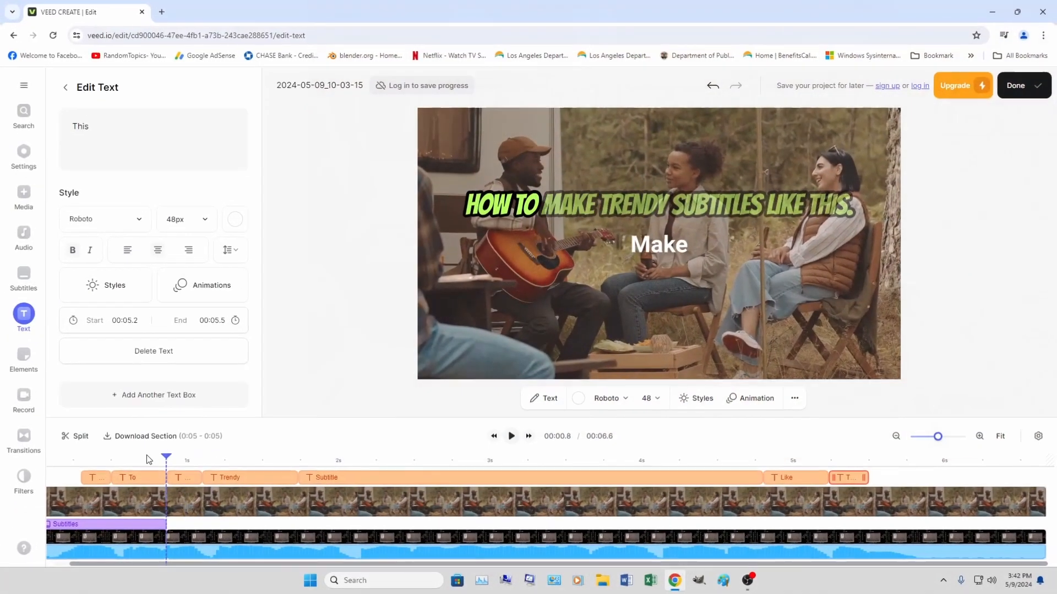
# Open the subtitles for editing and split the subtitle at 0.5 seconds, where the word "To" begins.
pyautogui.click(97, 458)
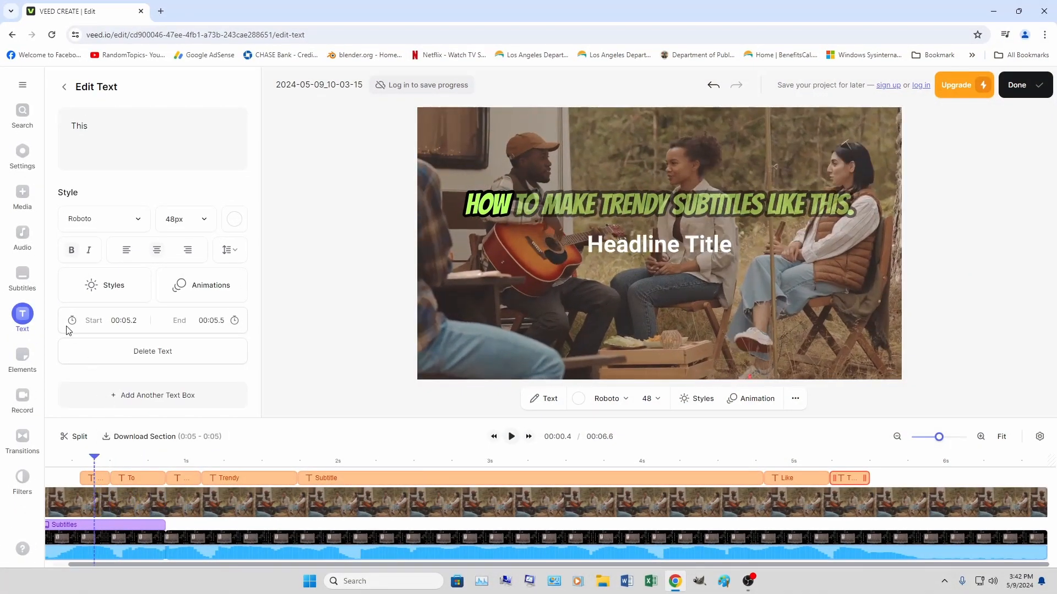
pyautogui.click(22, 275)
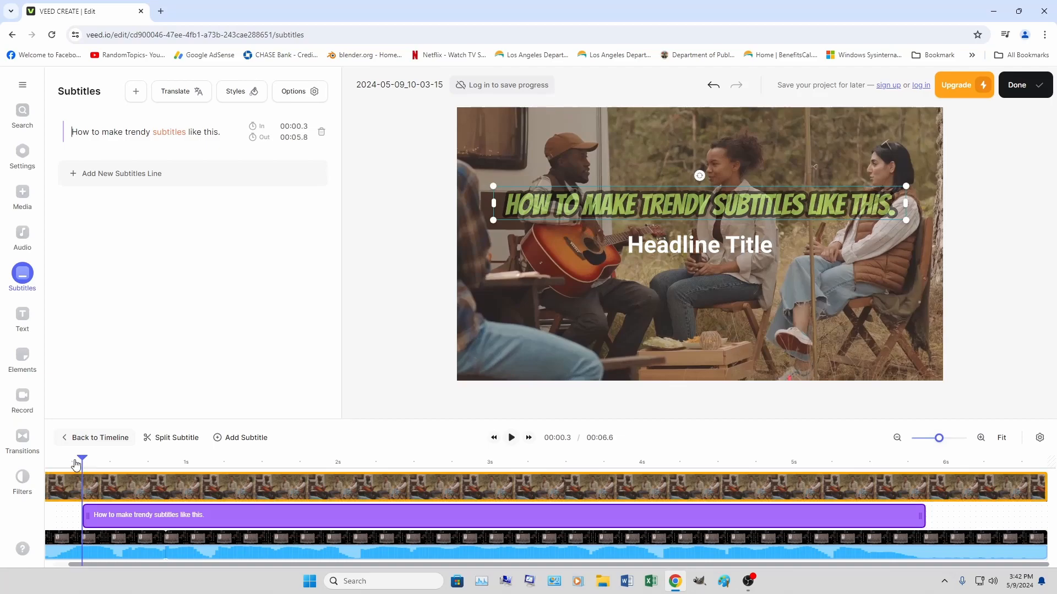
pyautogui.moveTo(83, 458); pyautogui.dragTo(111, 462)
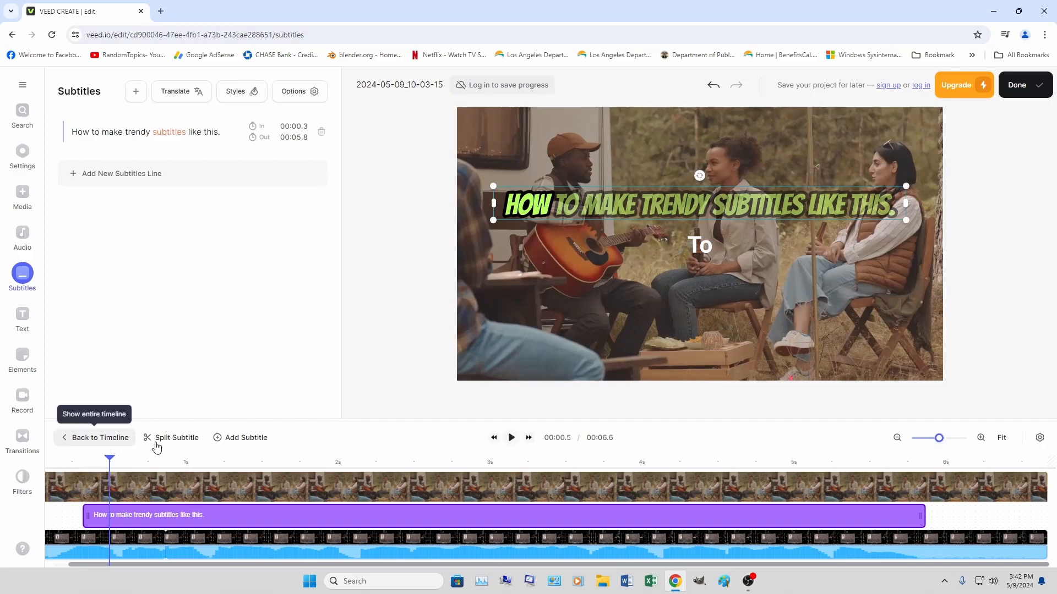
pyautogui.click(165, 439)
# Split the remaining subtitle at 0.8 seconds and move the playhead back to where the title text "Trendy" begins.
pyautogui.moveTo(118, 462); pyautogui.dragTo(175, 464)
pyautogui.press('Left')
pyautogui.press('Left')
pyautogui.press('Left')
pyautogui.press('Left')
pyautogui.press('Right')
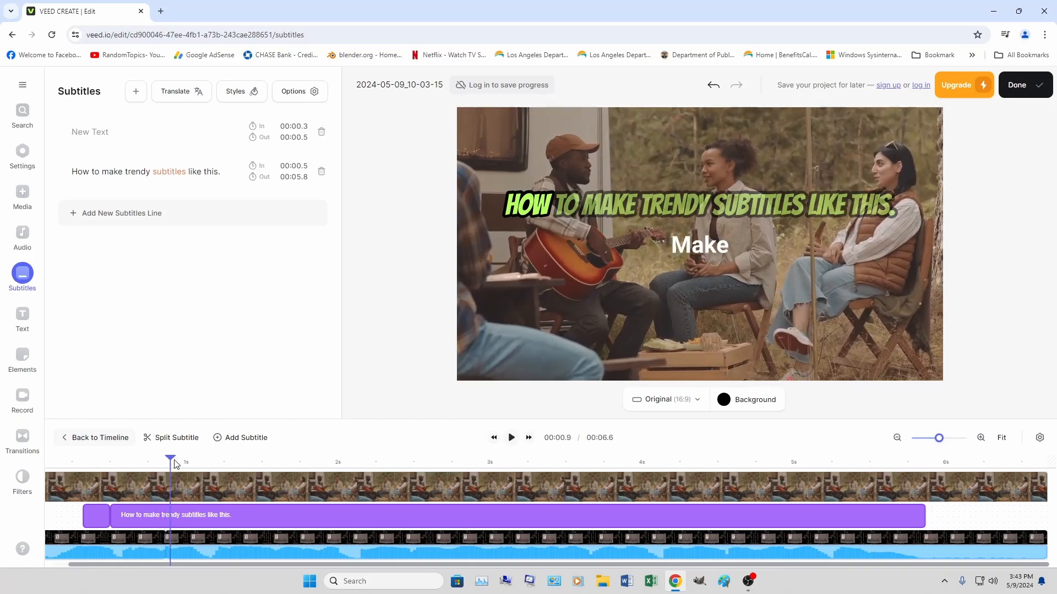
pyautogui.press('Left')
pyautogui.press('Right')
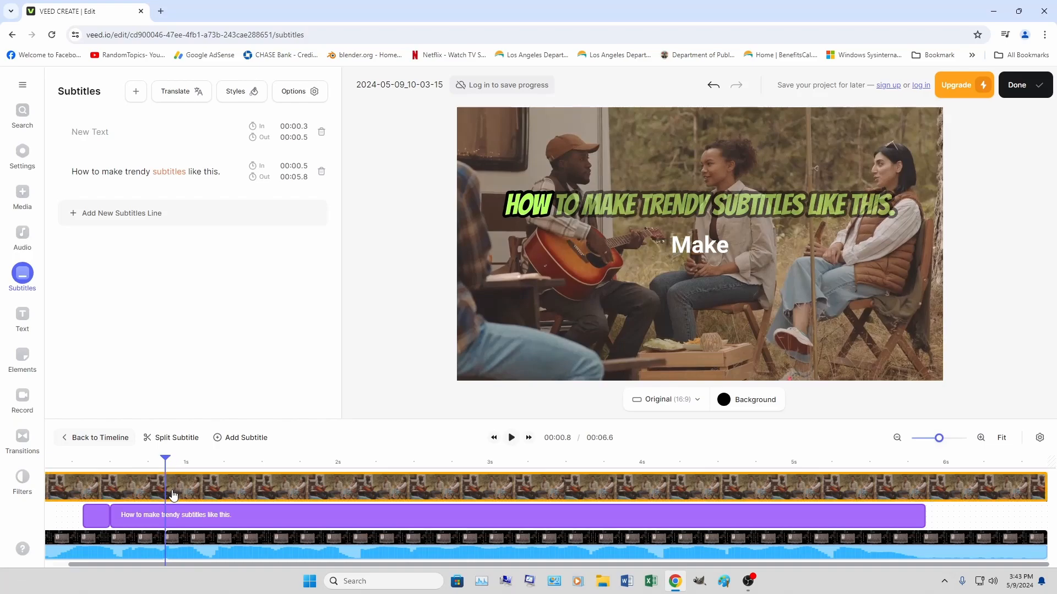
pyautogui.click(153, 438)
pyautogui.moveTo(178, 462); pyautogui.dragTo(236, 462)
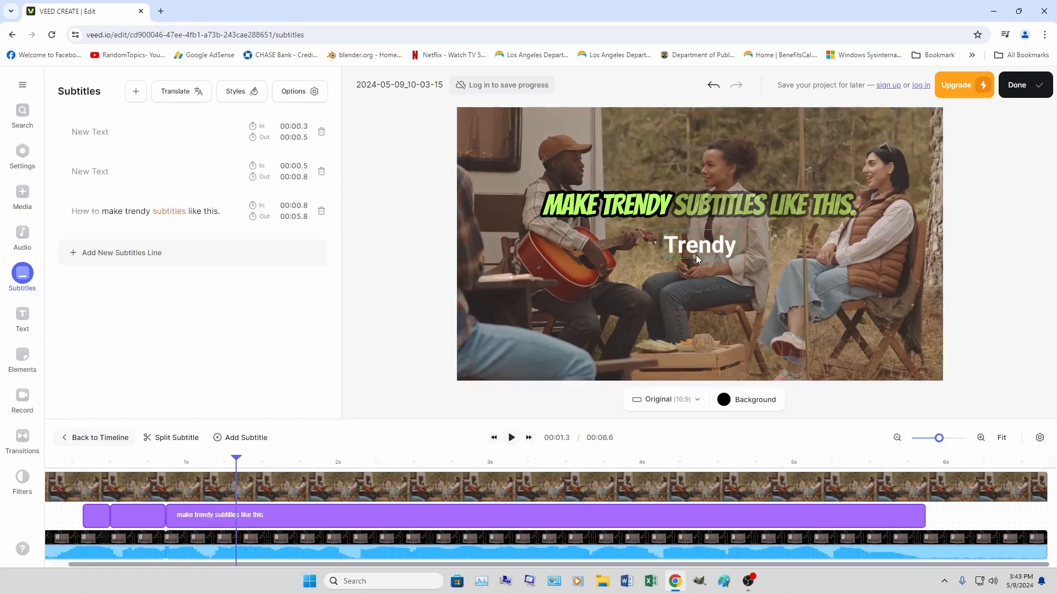
pyautogui.moveTo(229, 464); pyautogui.dragTo(200, 468)
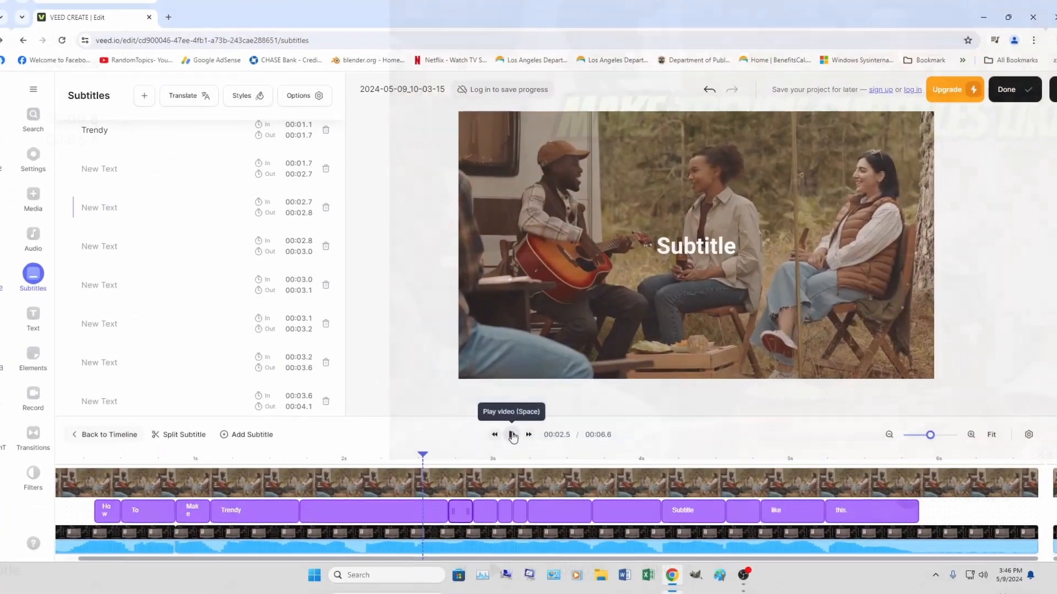
# Fill the empty subtitle lines from 1.7 to 3.1 seconds with "Subtitle" in the first and "Like" in the other three.
pyautogui.click(512, 437)
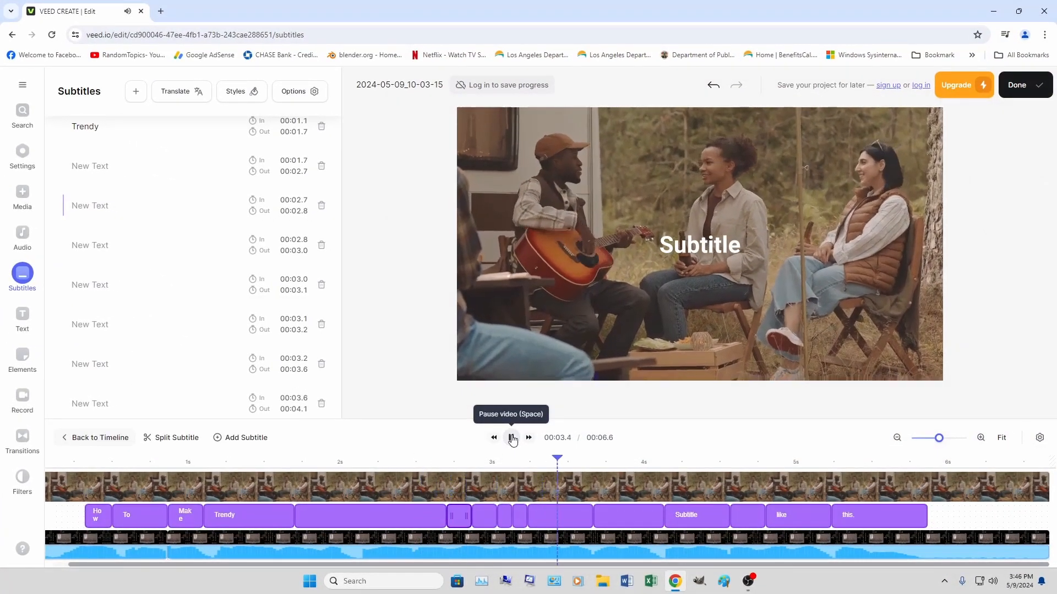
pyautogui.click(512, 437)
pyautogui.click(421, 462)
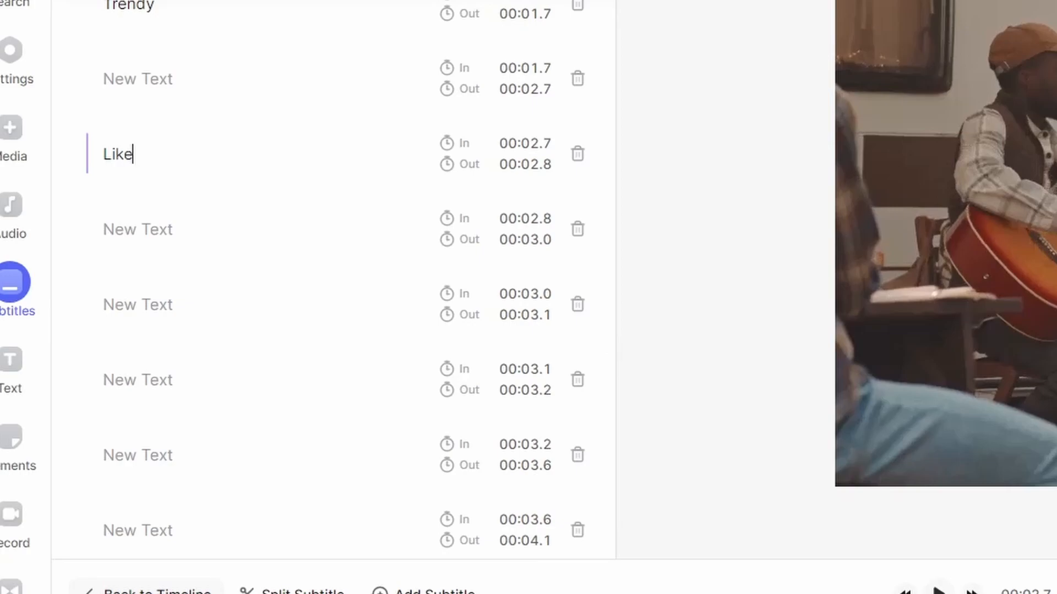
pyautogui.click(174, 80)
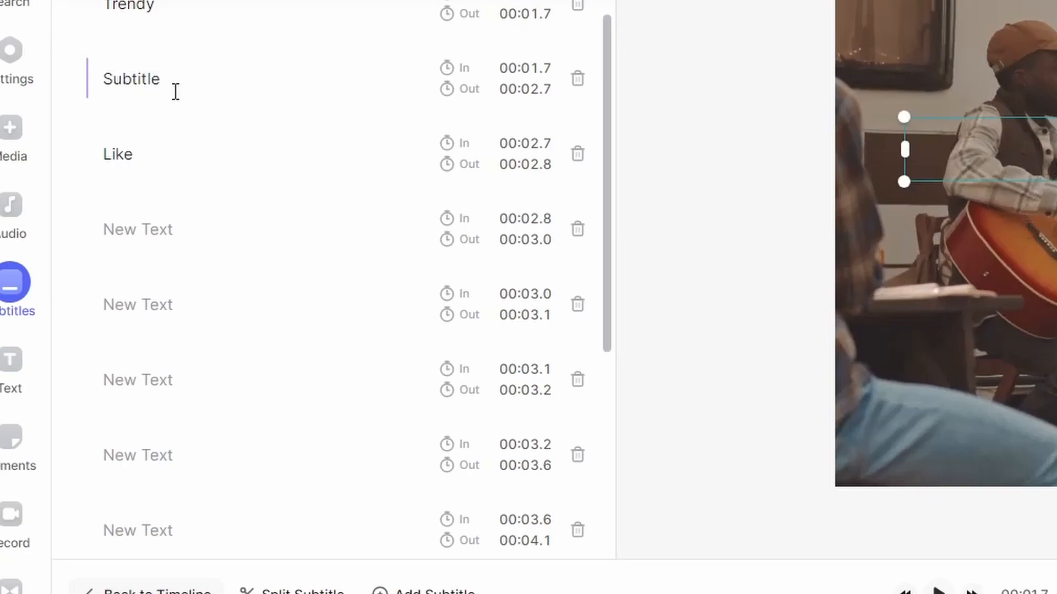
pyautogui.click(180, 238)
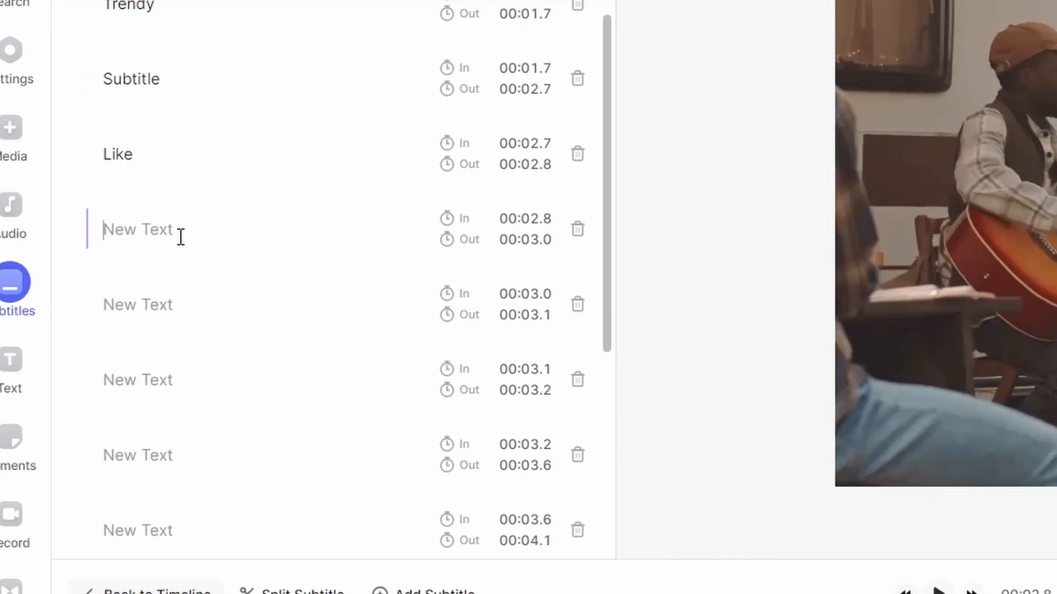
pyautogui.click(188, 304)
pyautogui.write('Like')
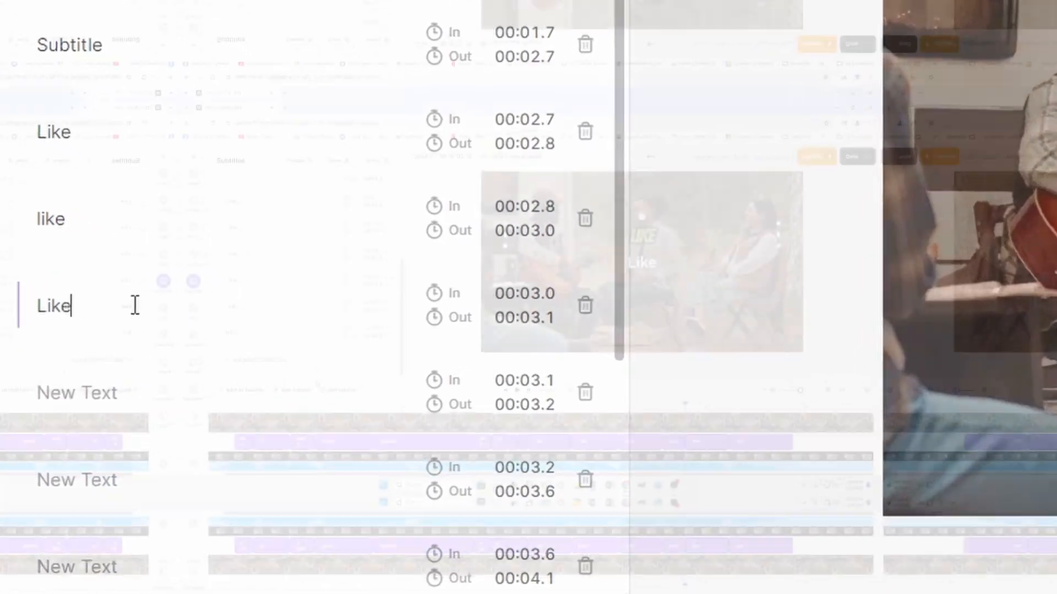
# Play the video from 0.2 seconds to review the word-by-word subtitles.
pyautogui.click(84, 462)
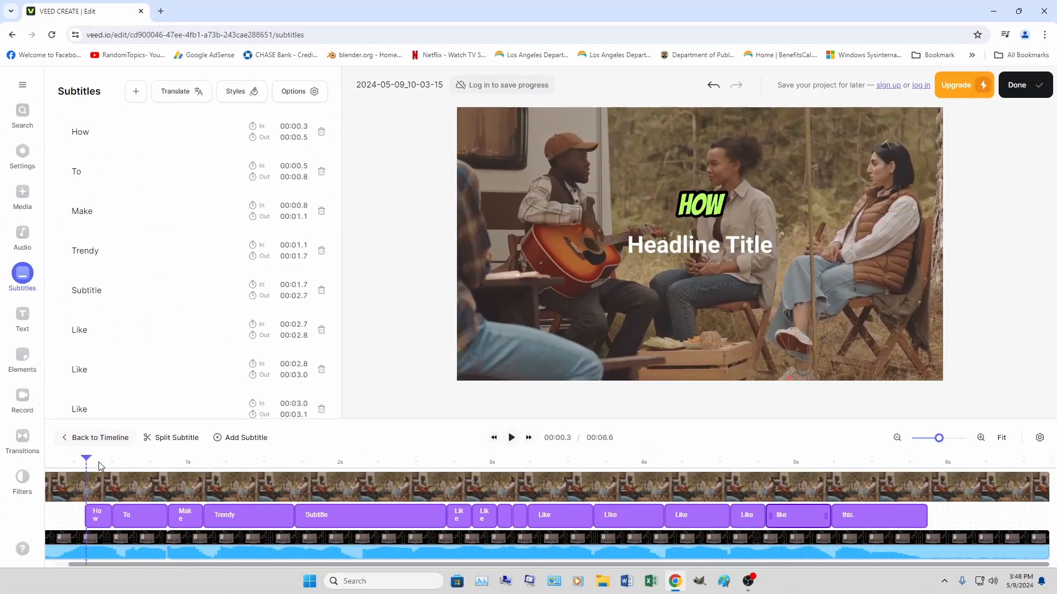
pyautogui.moveTo(88, 459)
pyautogui.mouseDown()
pyautogui.moveTo(368, 481)
pyautogui.moveTo(380, 457)
pyautogui.moveTo(76, 463)
pyautogui.mouseUp()
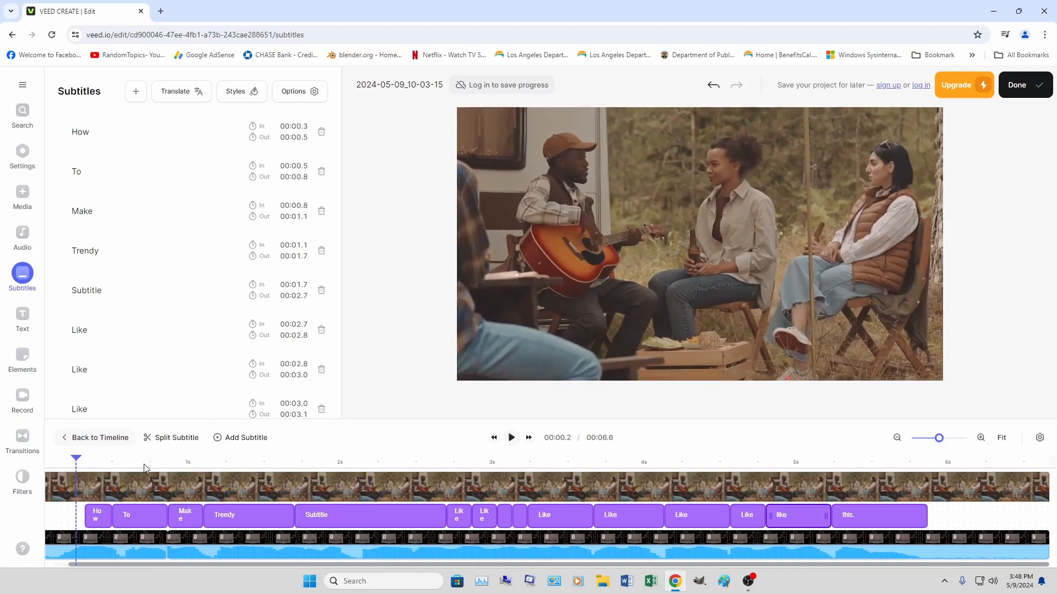
pyautogui.click(510, 438)
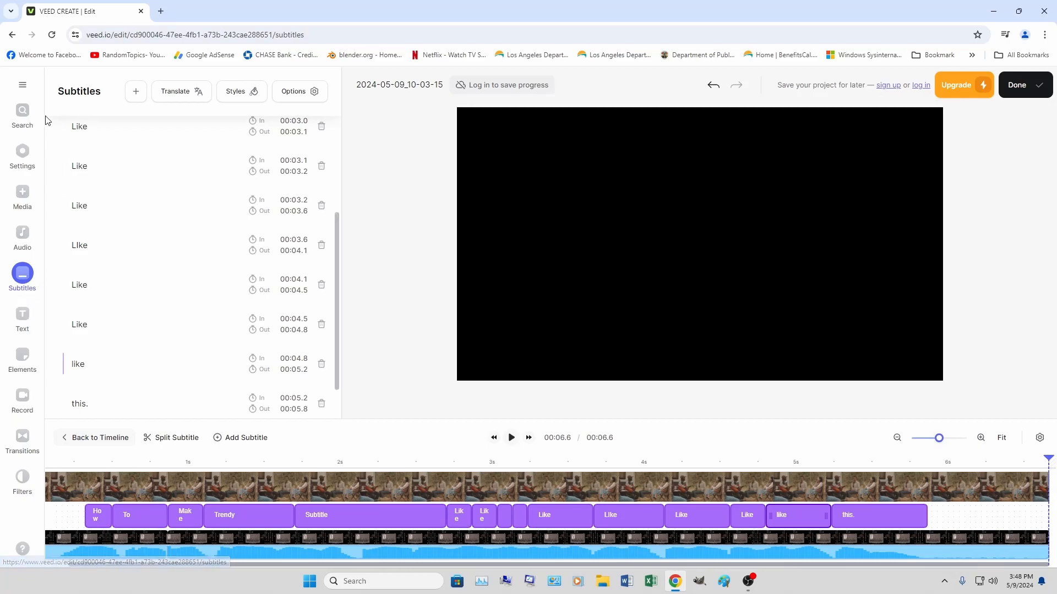
# Delete all seven title text clips from the timeline, from "This" back to "Headline Title", and play the video.
pyautogui.click(22, 317)
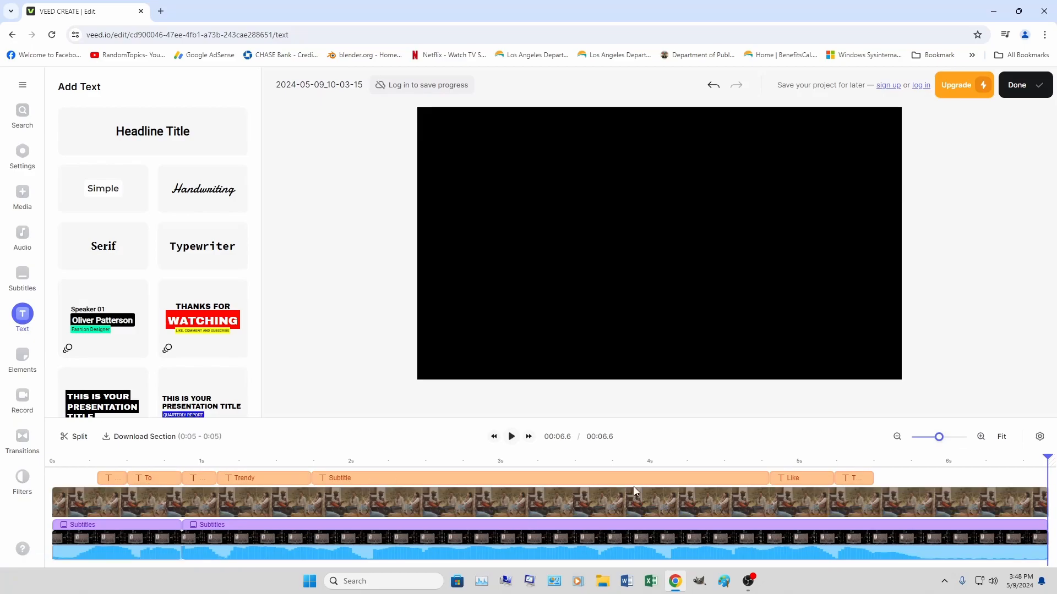
pyautogui.click(853, 479)
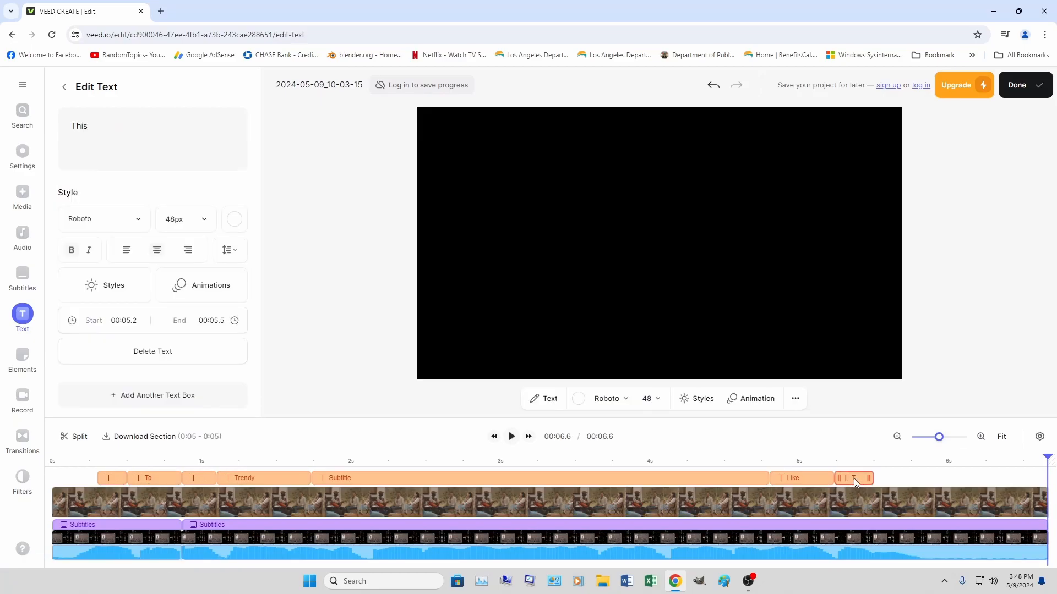
pyautogui.press('Delete')
pyautogui.click(810, 480)
pyautogui.press('Delete')
pyautogui.click(707, 478)
pyautogui.press('Delete')
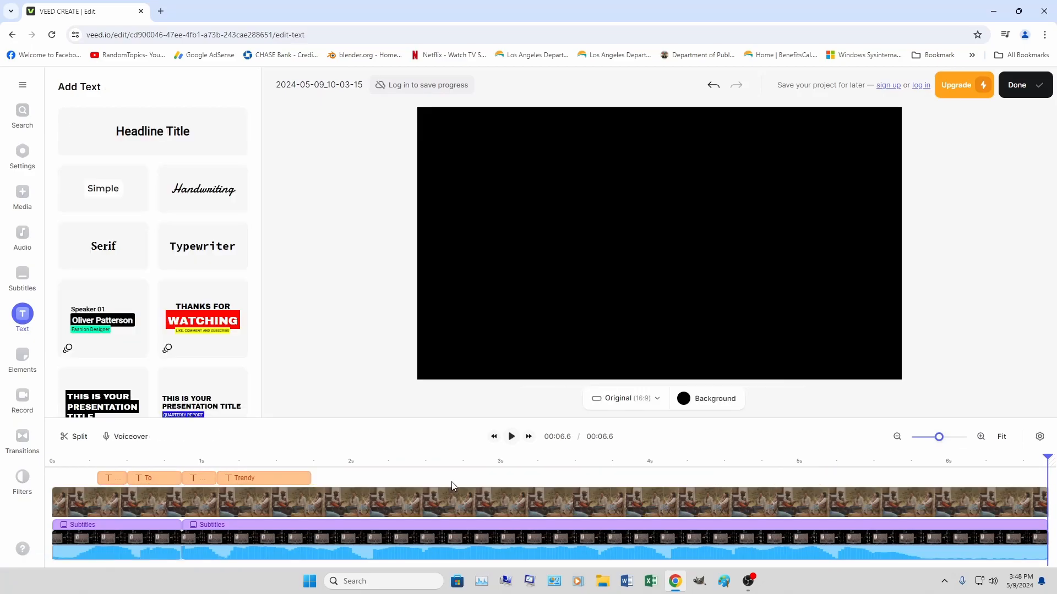
pyautogui.click(279, 486)
pyautogui.press('Delete')
pyautogui.click(198, 479)
pyautogui.press('Delete')
pyautogui.click(151, 481)
pyautogui.press('Delete')
pyautogui.click(113, 478)
pyautogui.press('Delete')
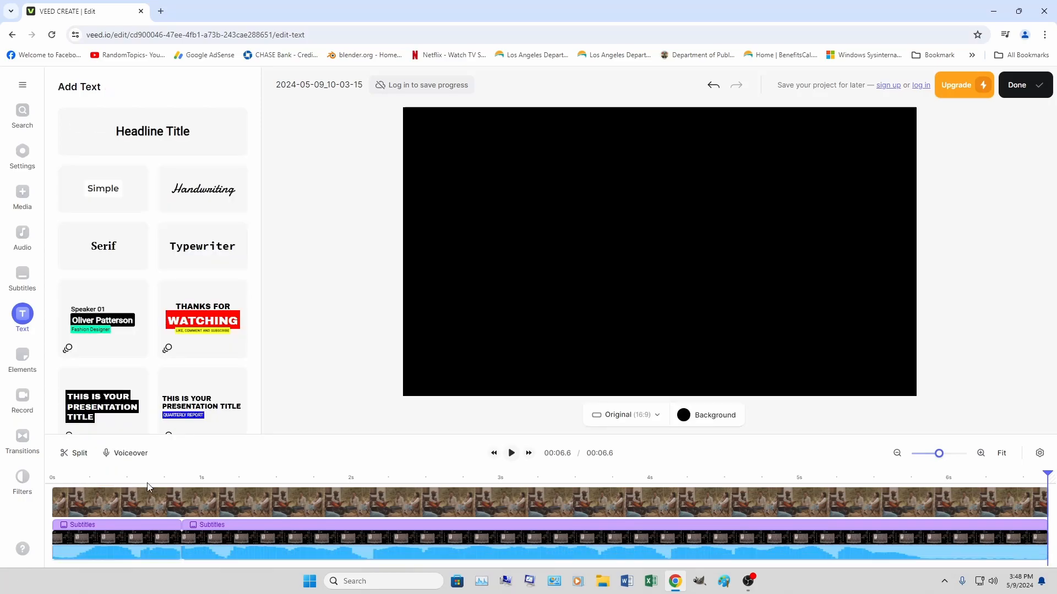
pyautogui.click(513, 454)
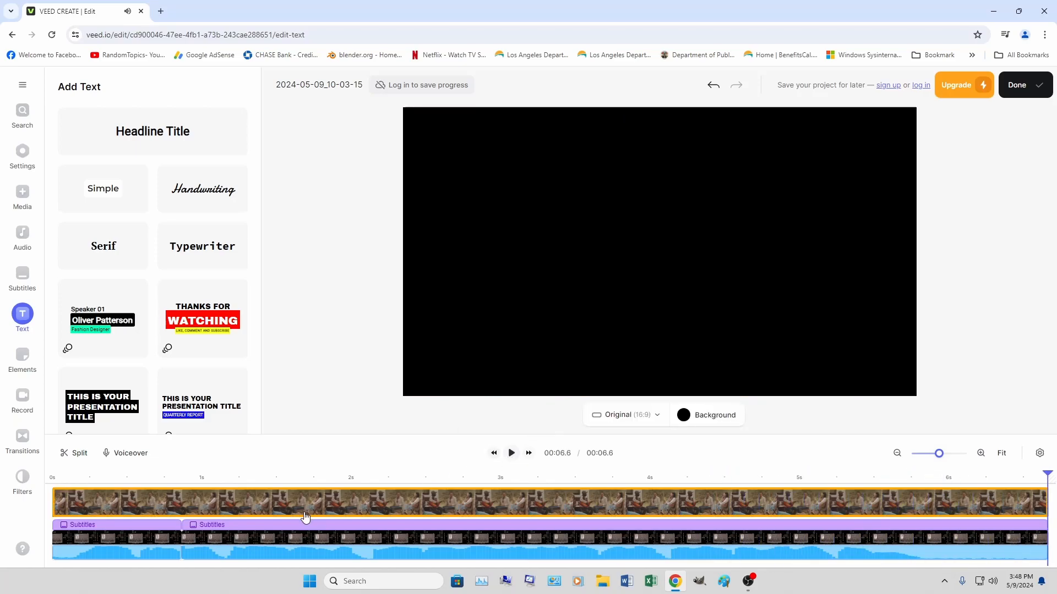
# Change the subtitle text animation to Drop In and play the video to preview it.
pyautogui.click(23, 275)
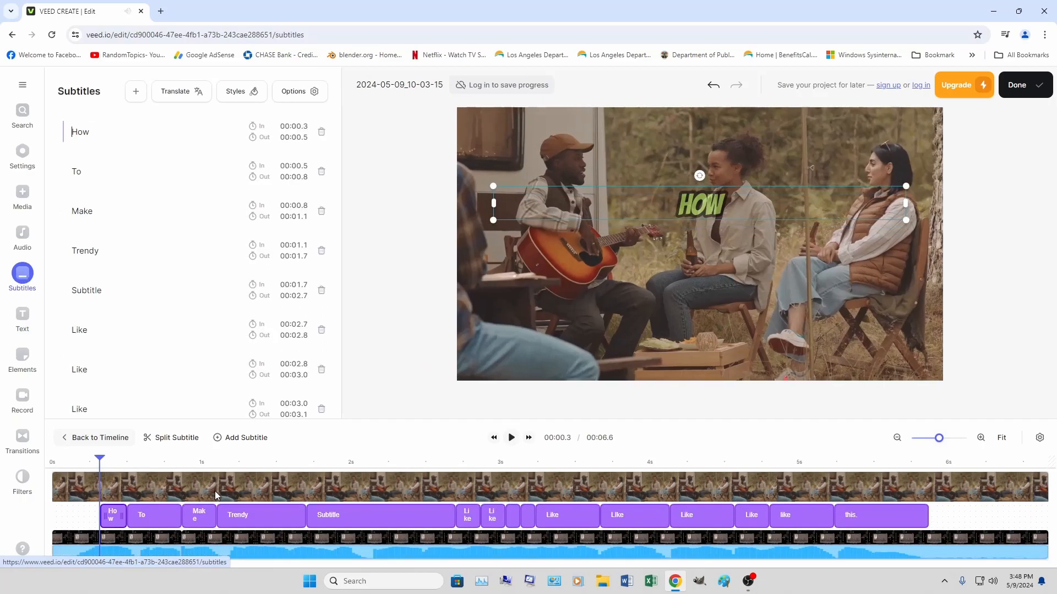
pyautogui.click(259, 517)
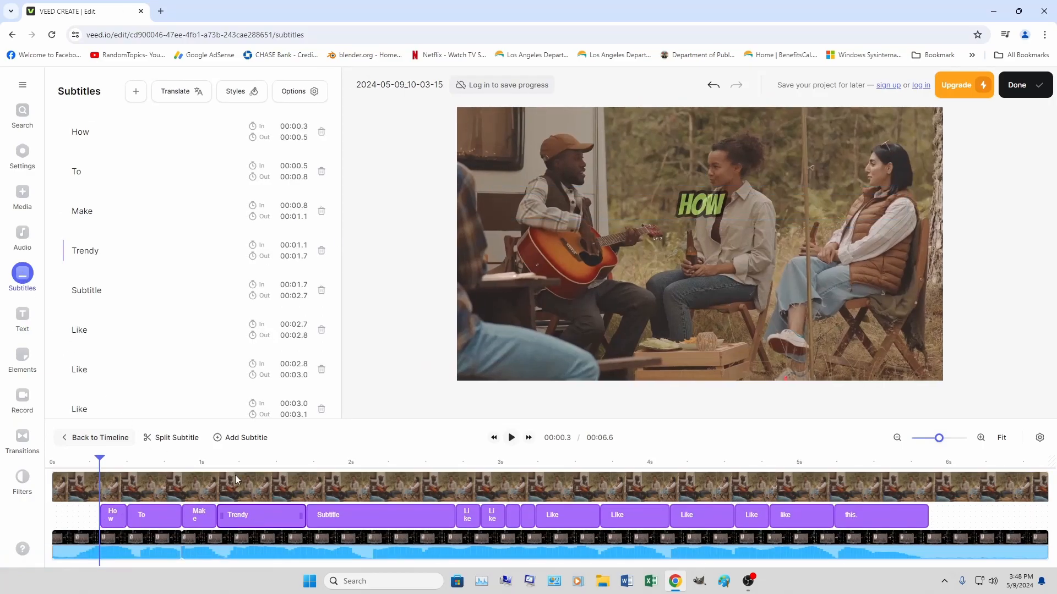
pyautogui.click(241, 98)
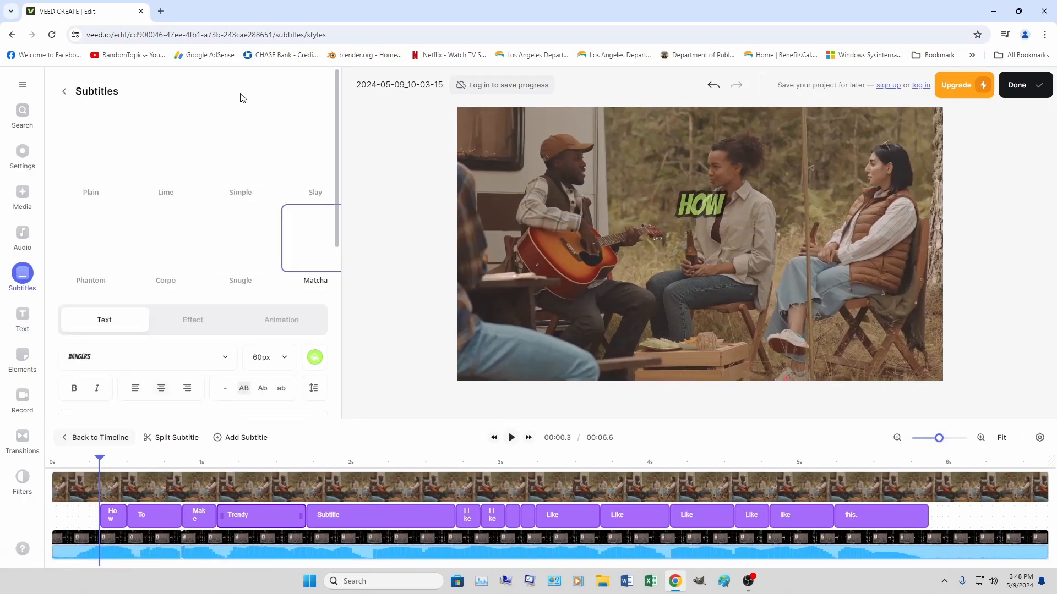
pyautogui.click(284, 323)
pyautogui.click(283, 388)
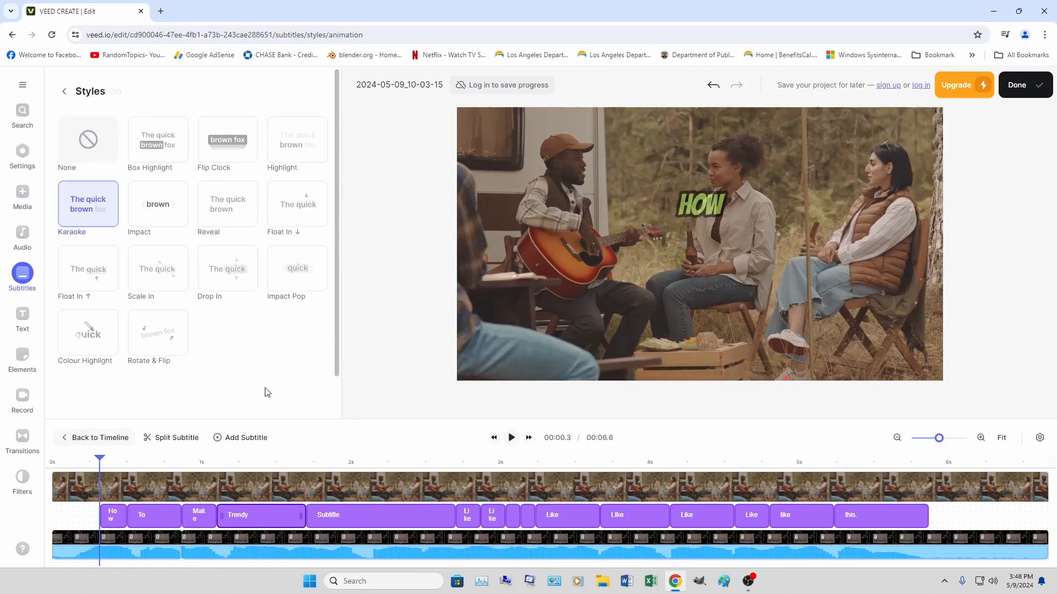
pyautogui.click(230, 282)
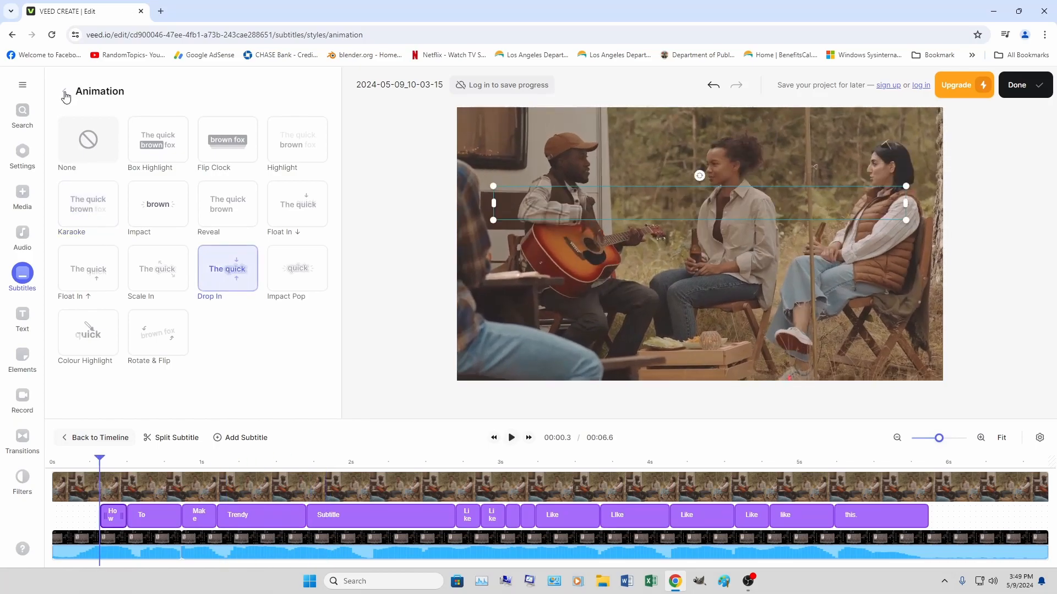
pyautogui.click(64, 93)
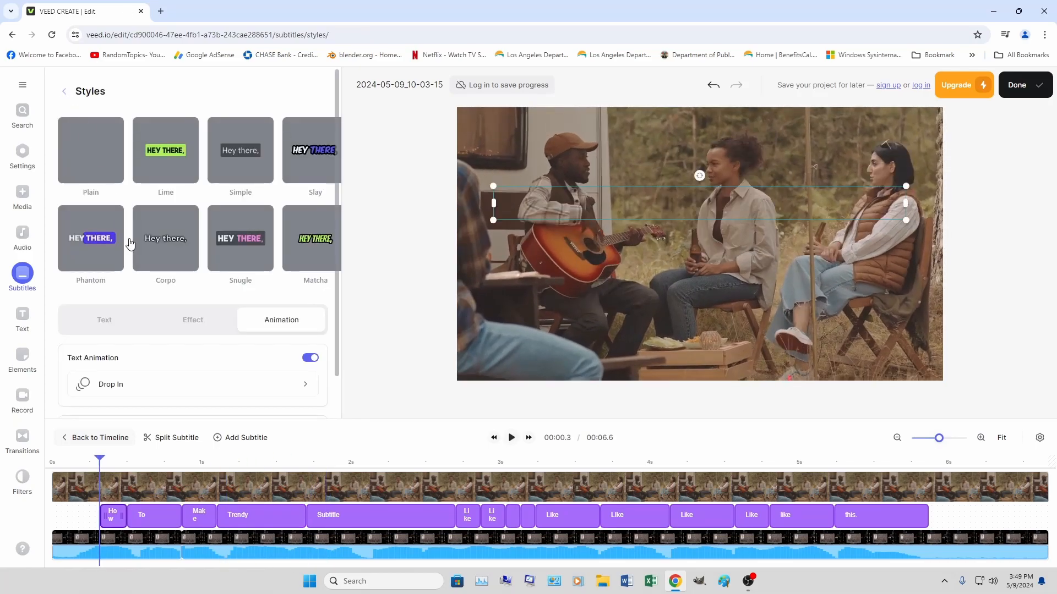
pyautogui.click(511, 438)
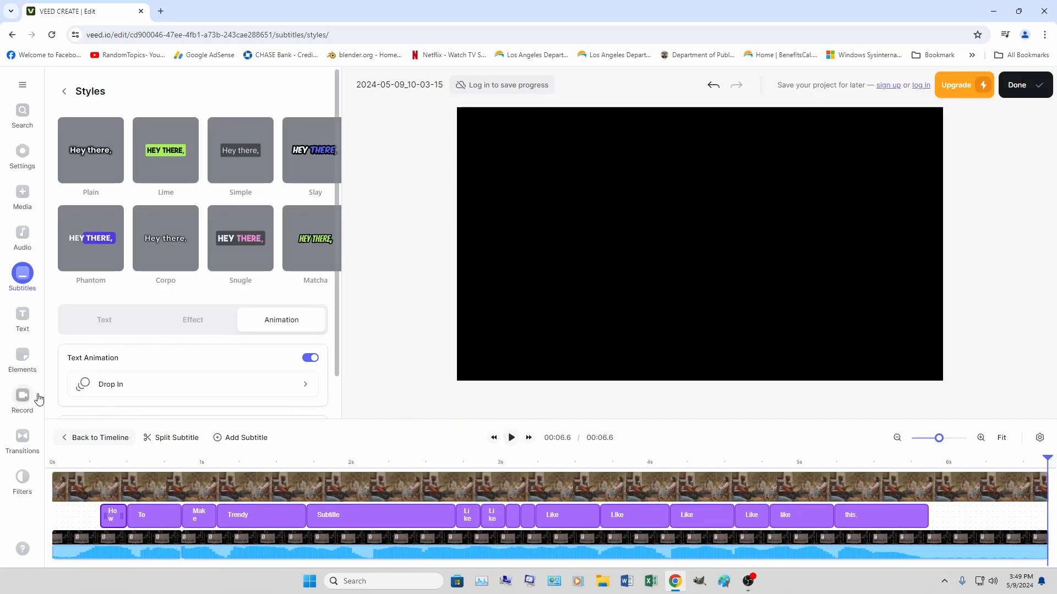
# Add the green Trio Wave sound wave element to the video and preview it in playback.
pyautogui.click(25, 355)
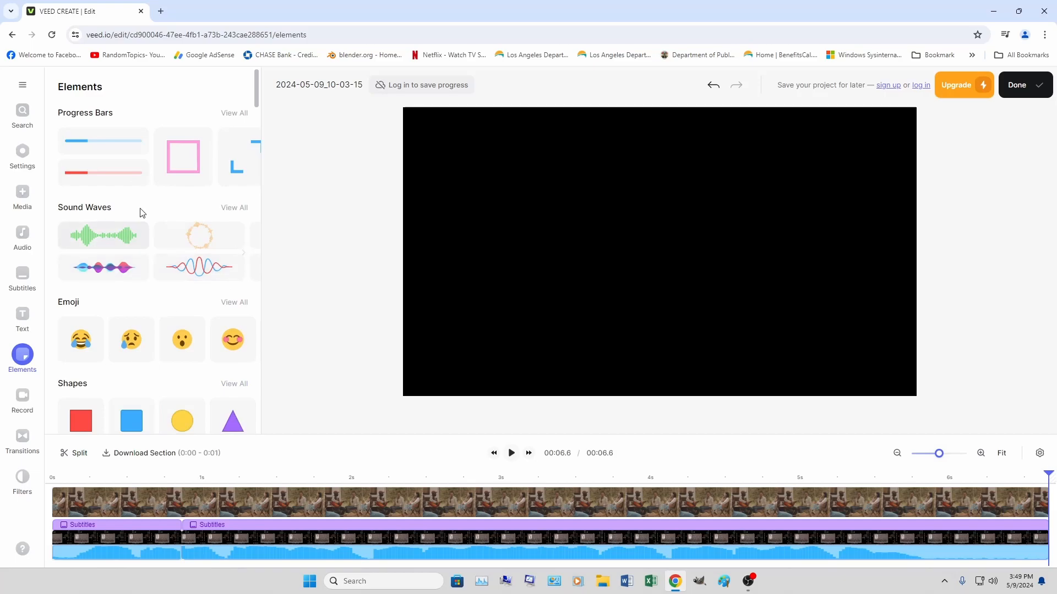
pyautogui.click(122, 242)
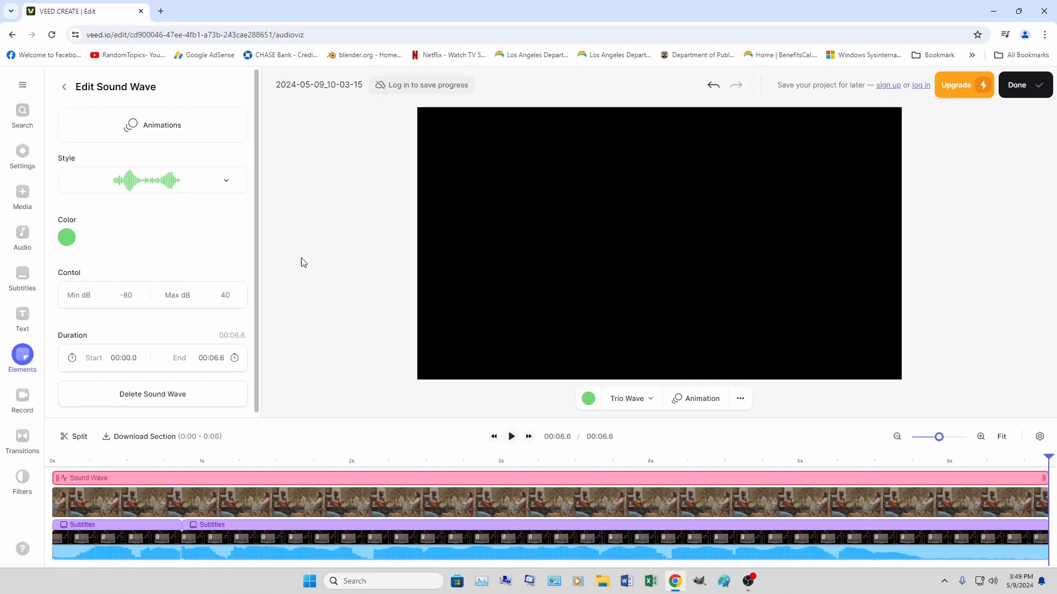
pyautogui.click(511, 437)
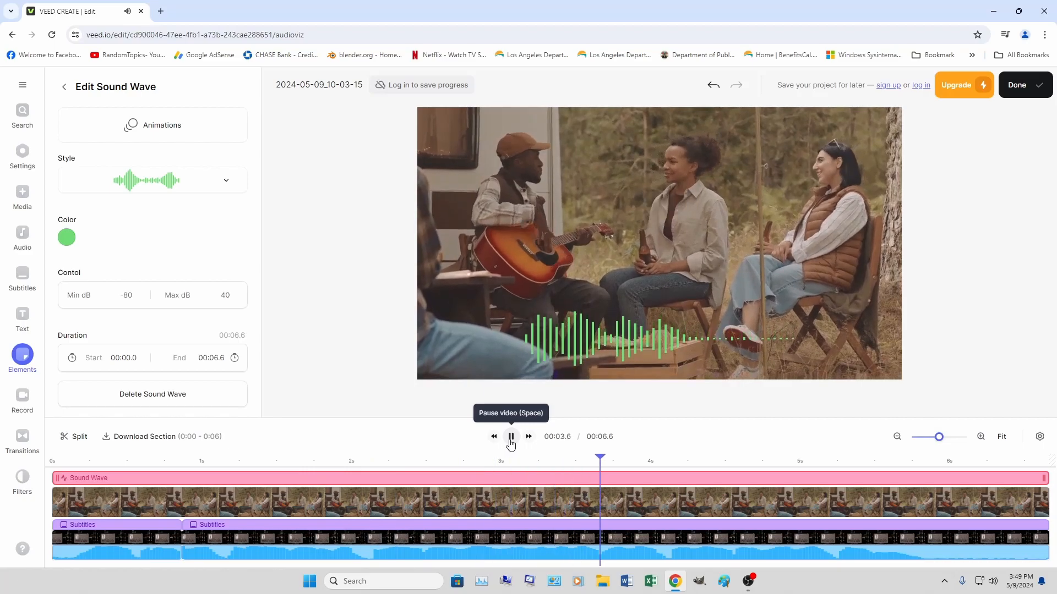
pyautogui.click(511, 437)
# Recolor the sound wave blue (#2d8eff) and browse the other elements available for the video.
pyautogui.click(67, 237)
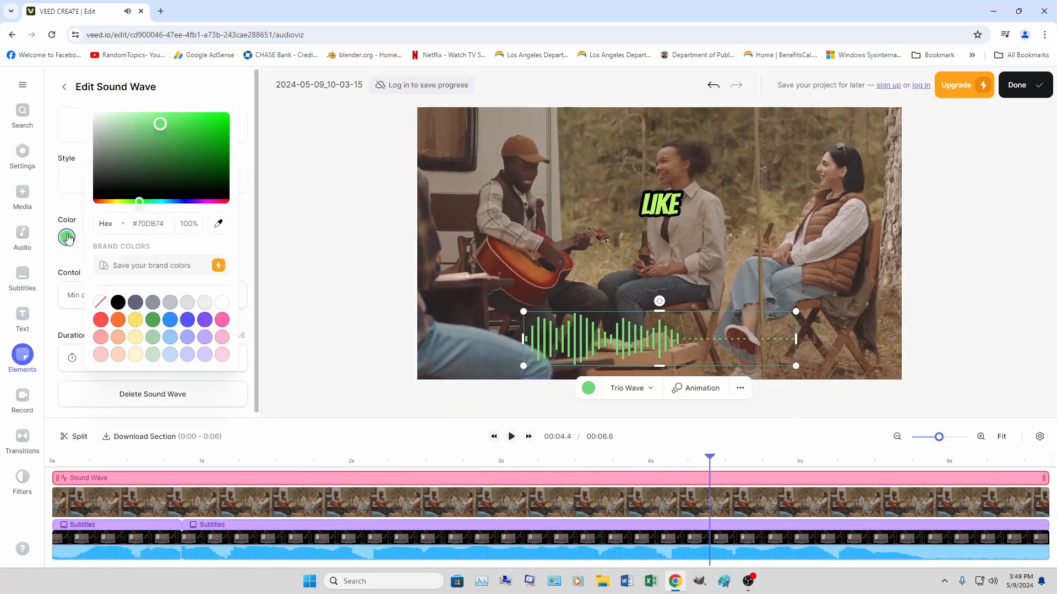
pyautogui.click(170, 320)
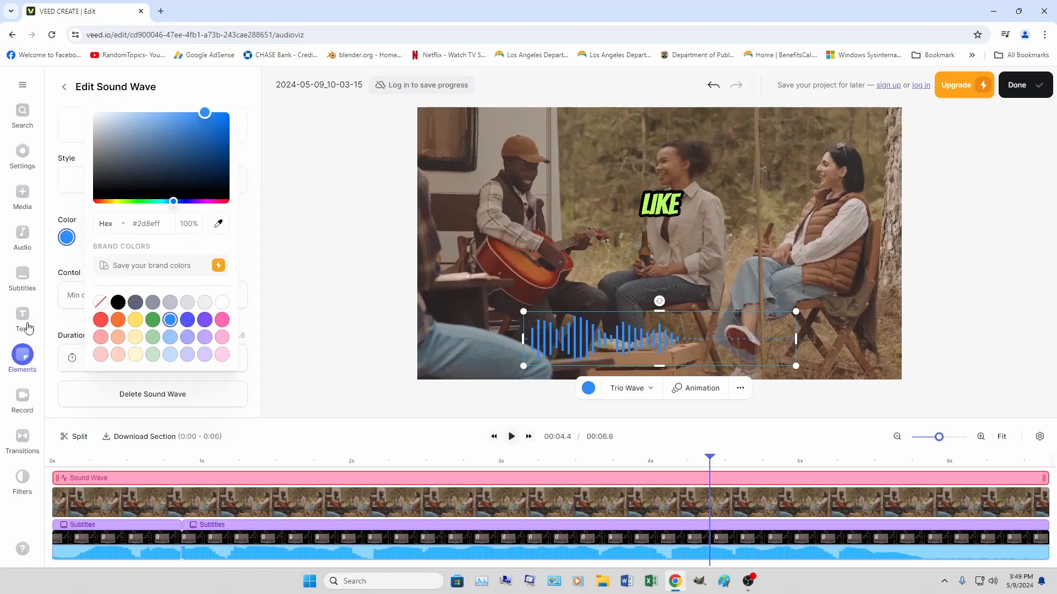
pyautogui.click(22, 359)
pyautogui.click(64, 86)
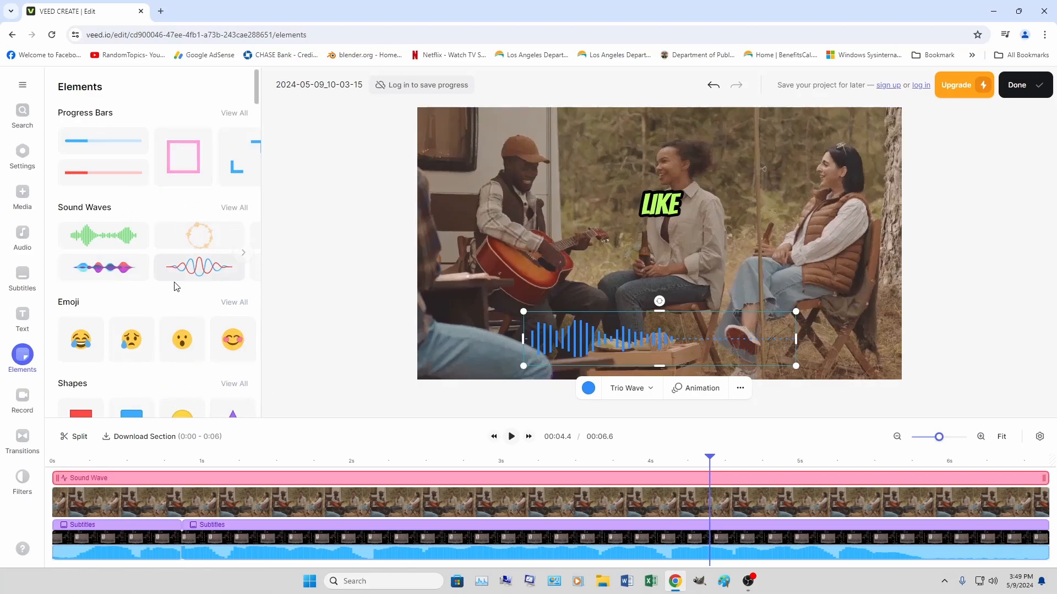
pyautogui.scroll(-10, 176, 286)
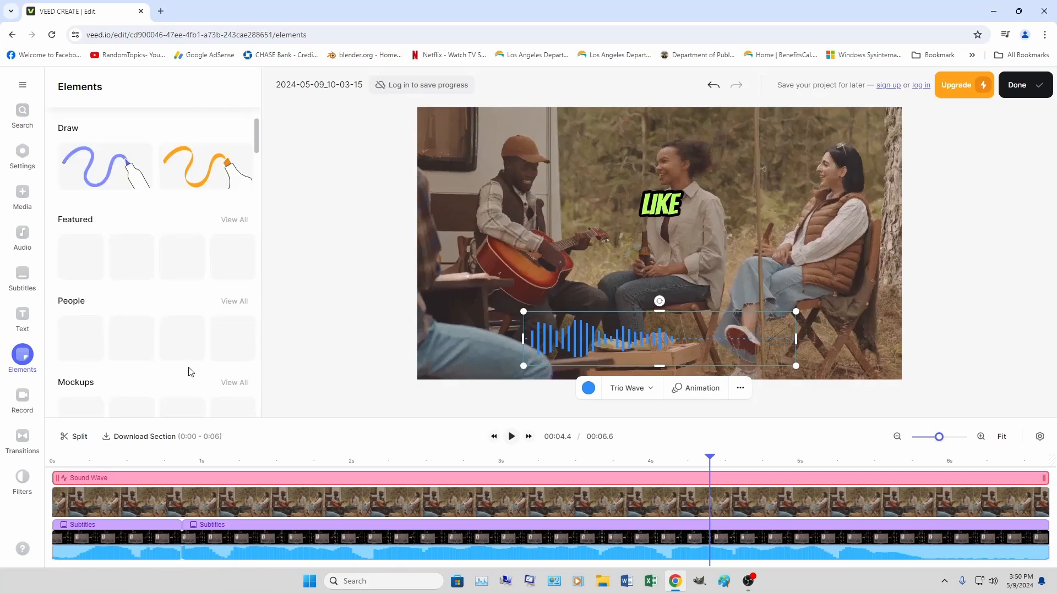
pyautogui.scroll(10, 182, 371)
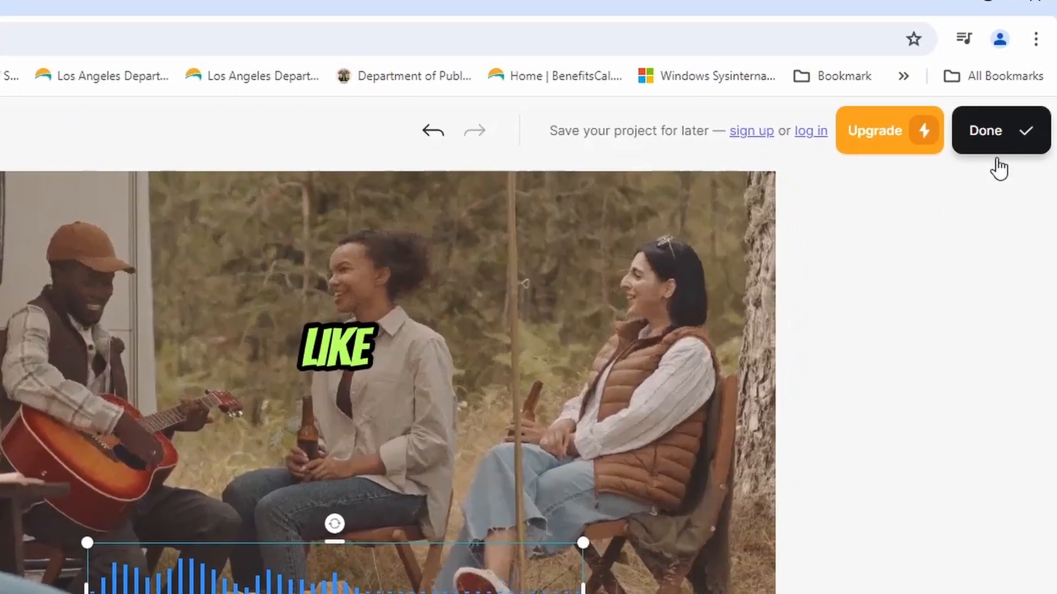
# Export the finished video at Standard quality.
pyautogui.click(996, 136)
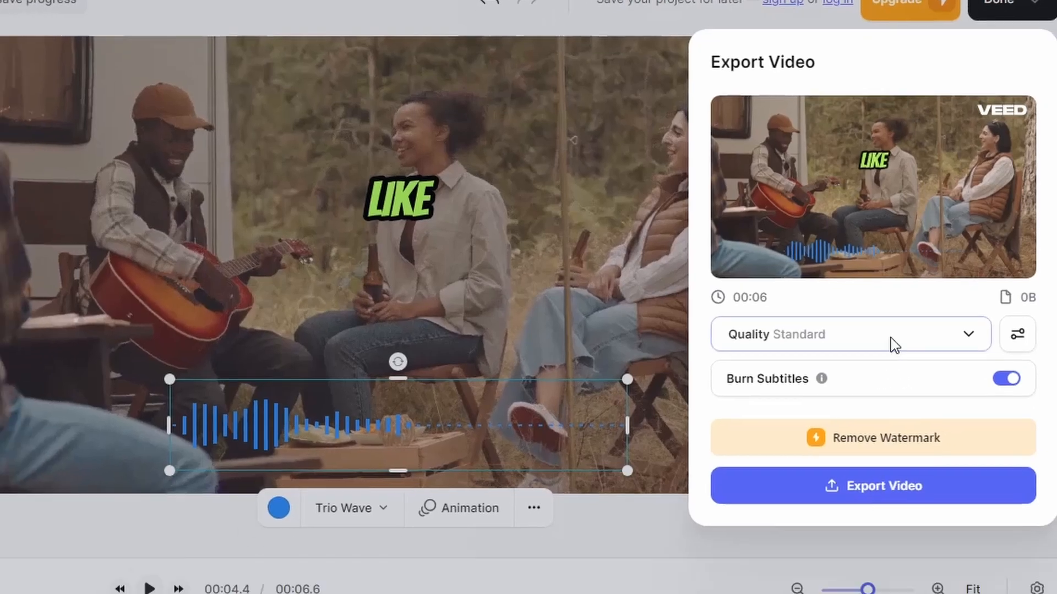
pyautogui.click(892, 358)
pyautogui.click(830, 420)
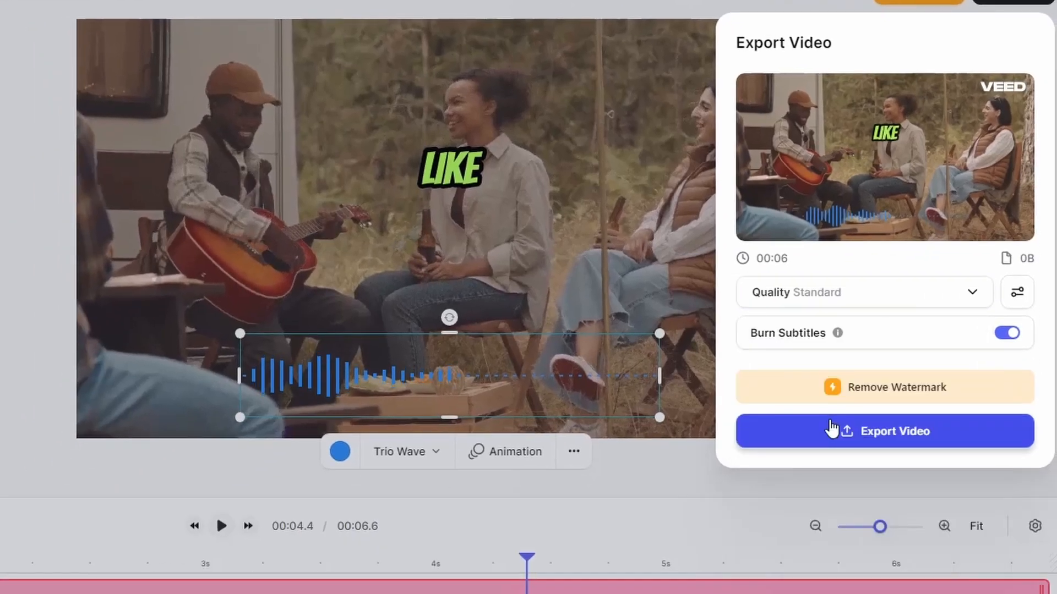
pyautogui.click(886, 301)
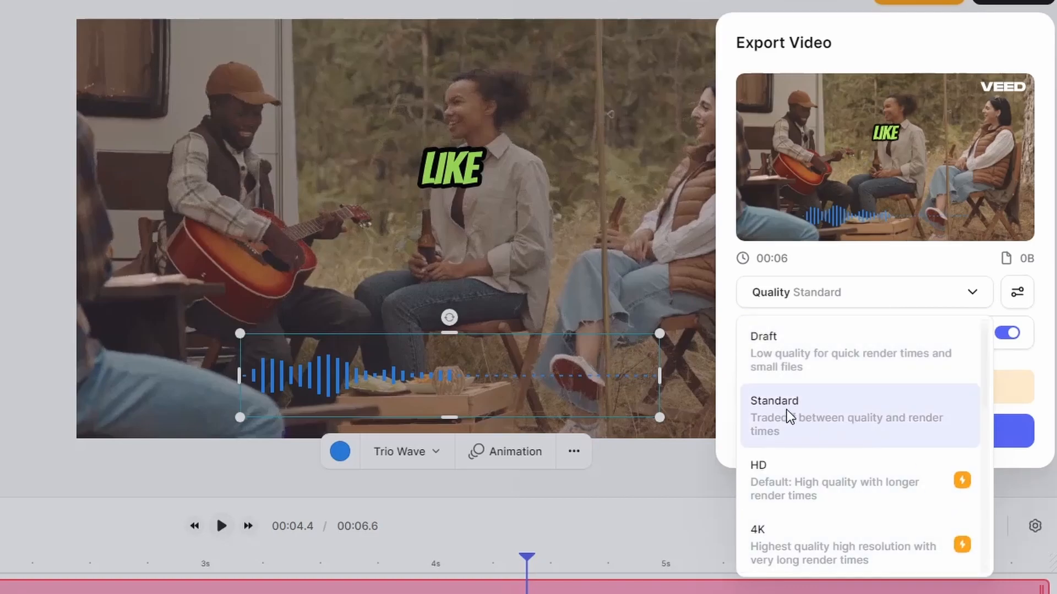
pyautogui.click(814, 415)
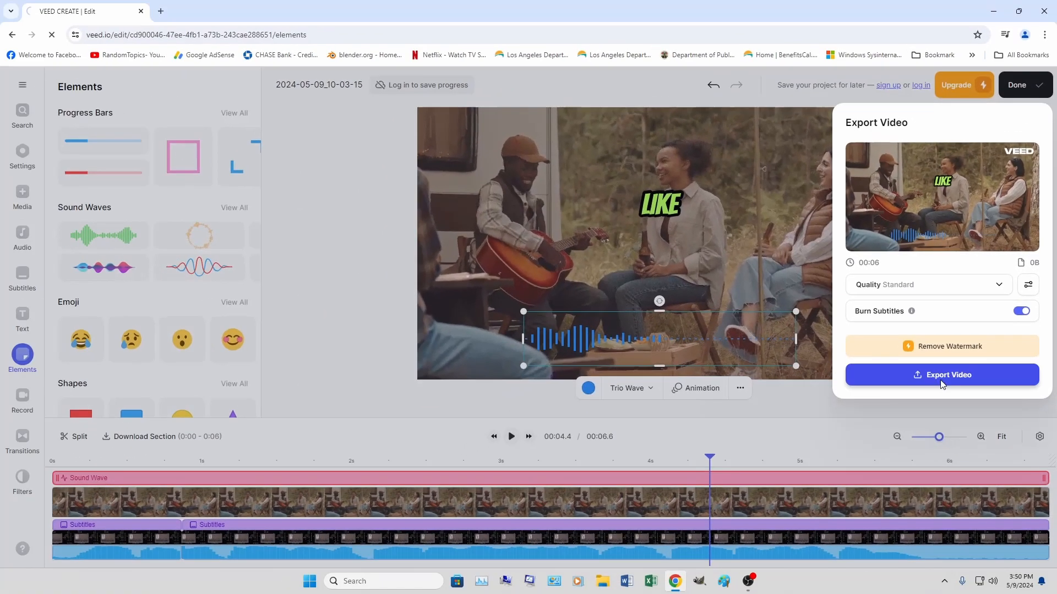
pyautogui.click(883, 441)
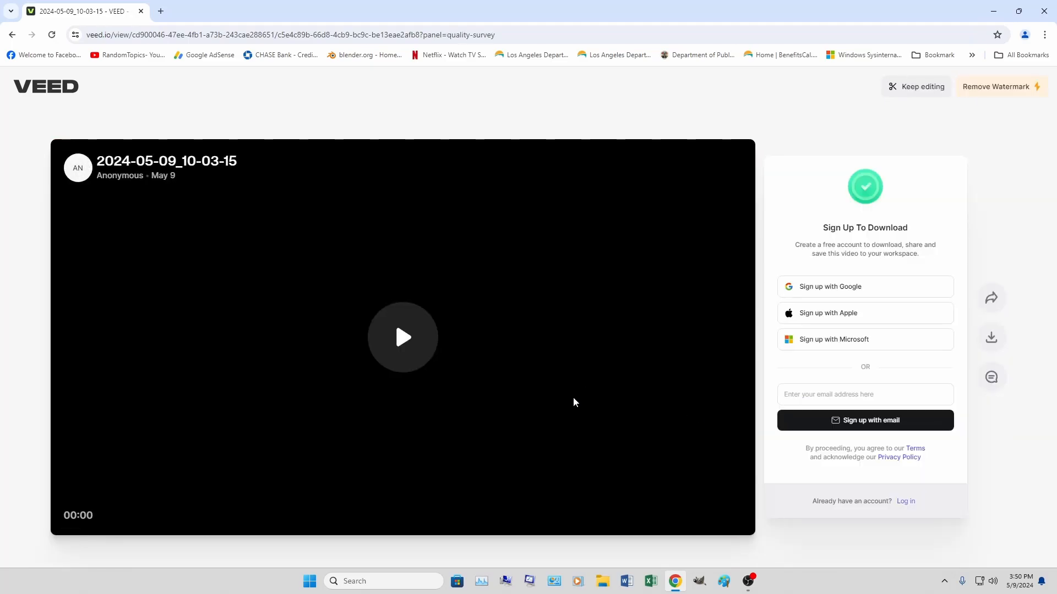
# Play the exported video and review the upgrade plans for removing its watermark.
pyautogui.click(404, 338)
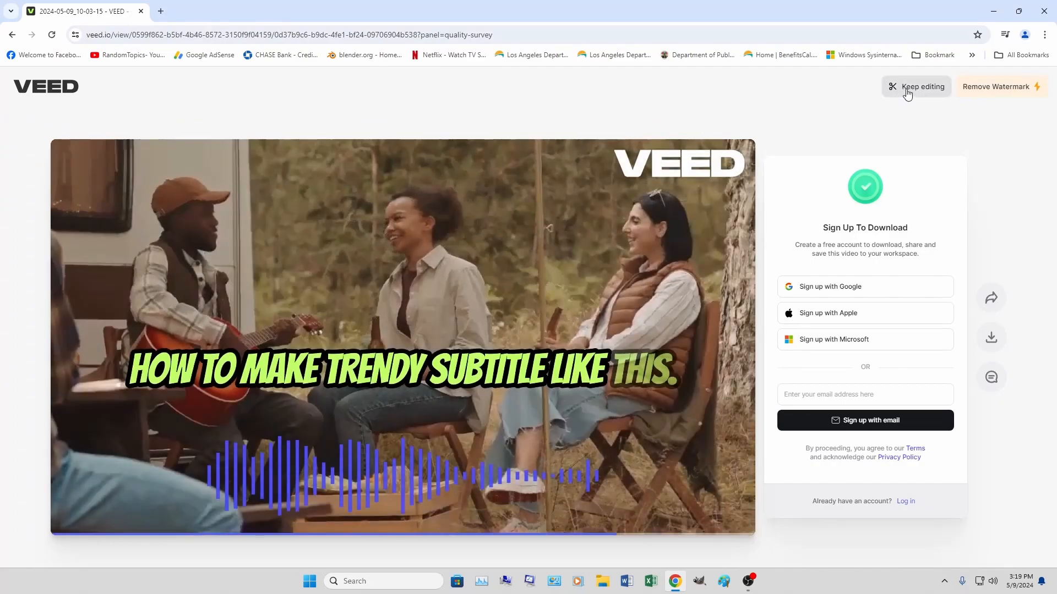
pyautogui.click(995, 94)
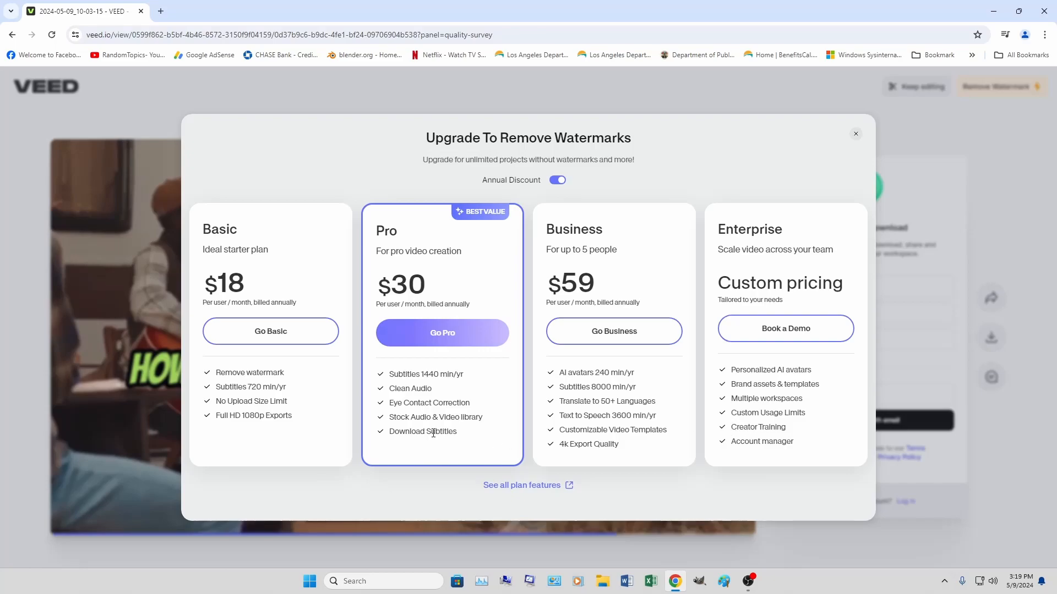
pyautogui.click(857, 136)
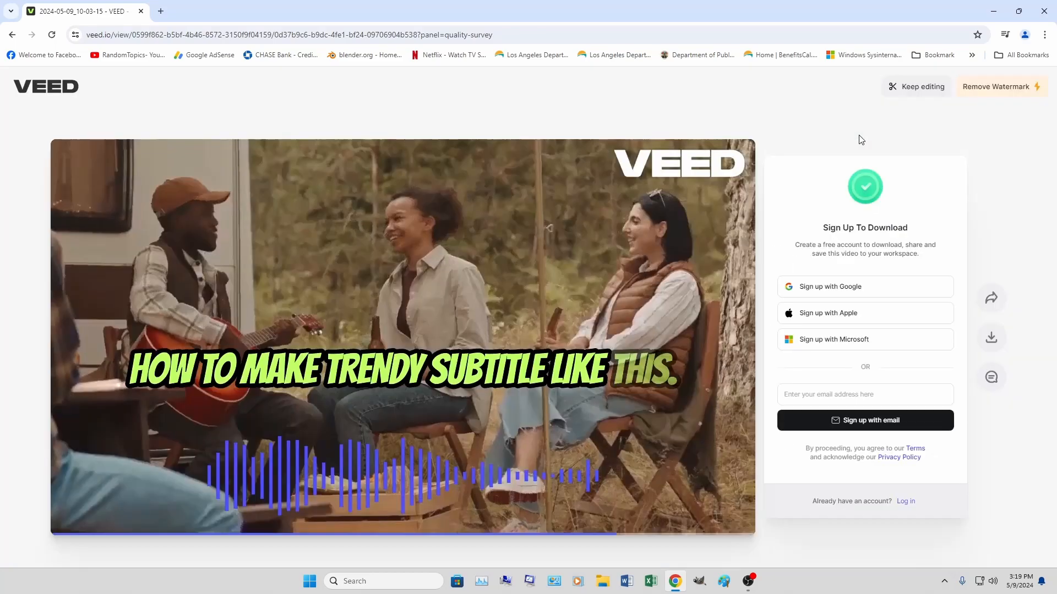